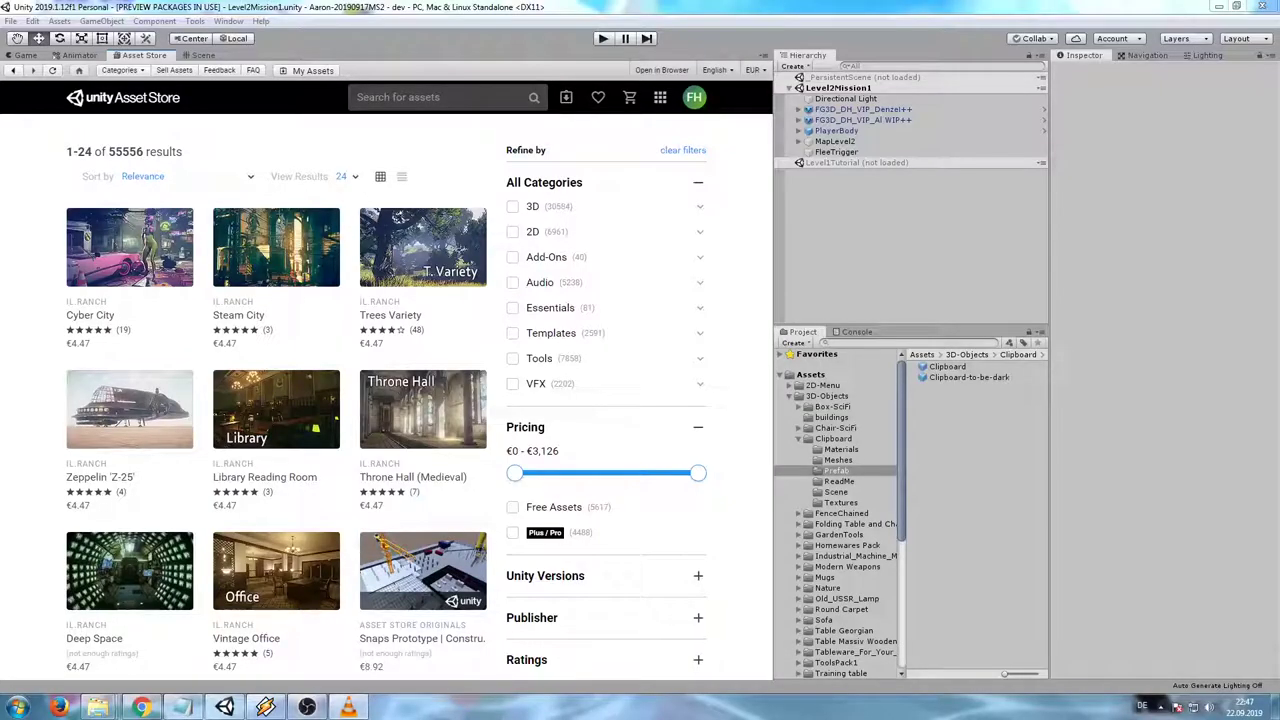
# Filter the Asset Store results to free assets and search for clipboard.
pyautogui.click(425, 12)
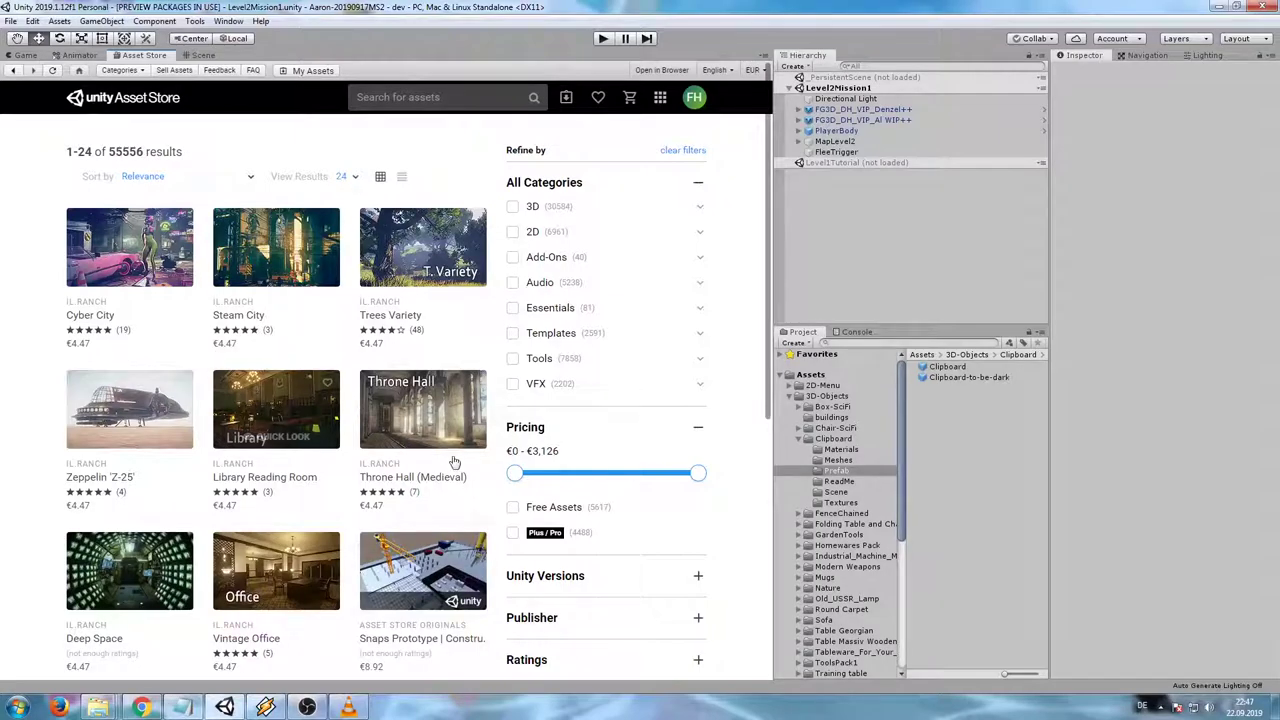
pyautogui.moveTo(697, 473)
pyautogui.mouseDown()
pyautogui.moveTo(520, 477)
pyautogui.moveTo(719, 476)
pyautogui.mouseUp()
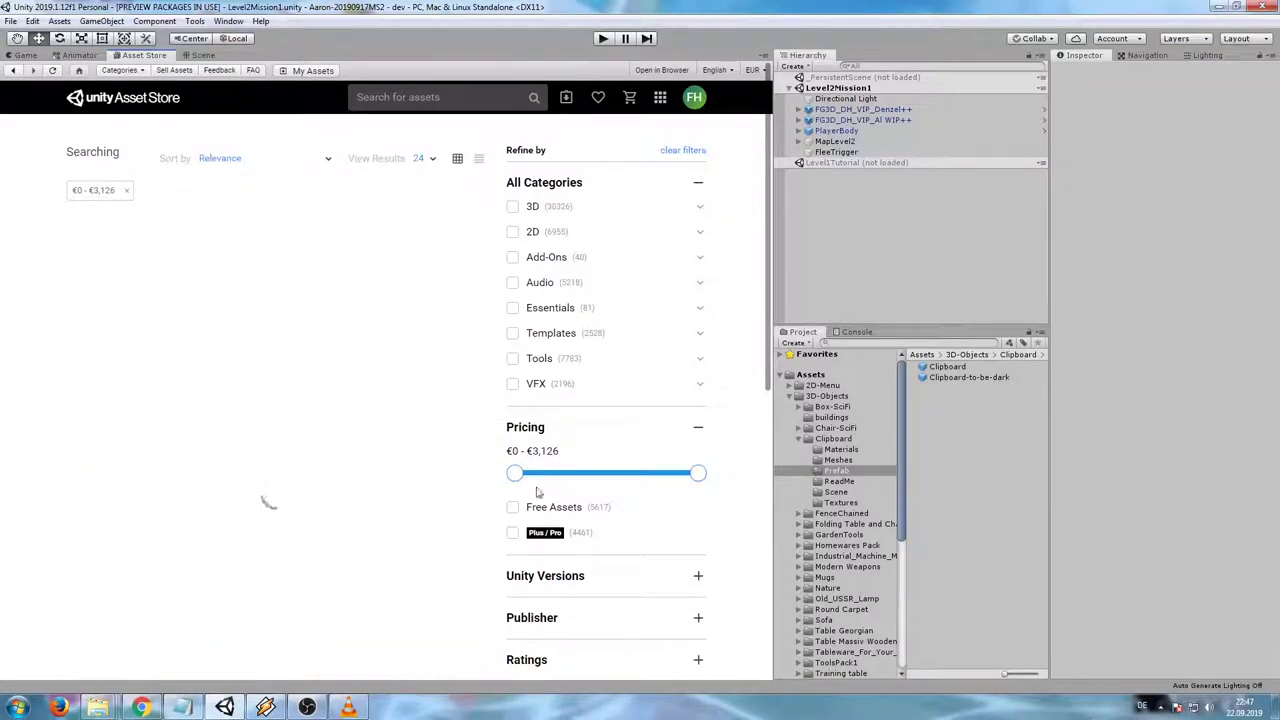
pyautogui.click(512, 507)
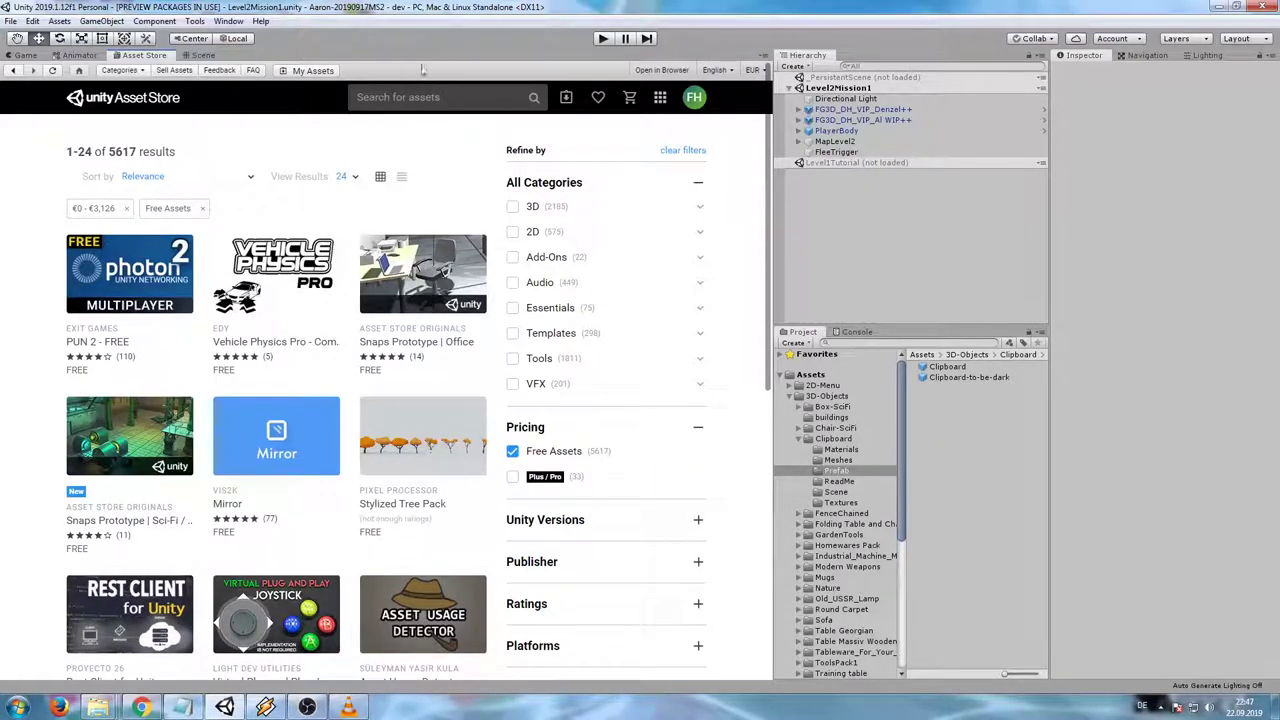
pyautogui.click(420, 97)
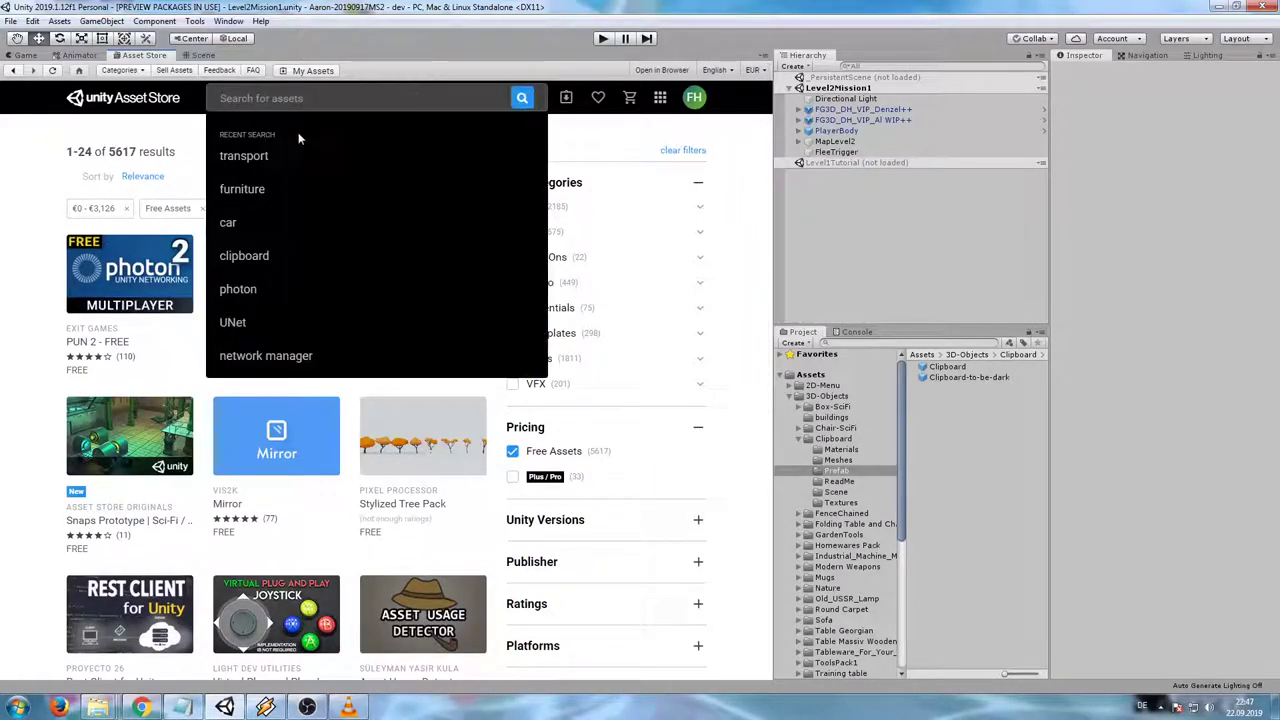
pyautogui.click(243, 257)
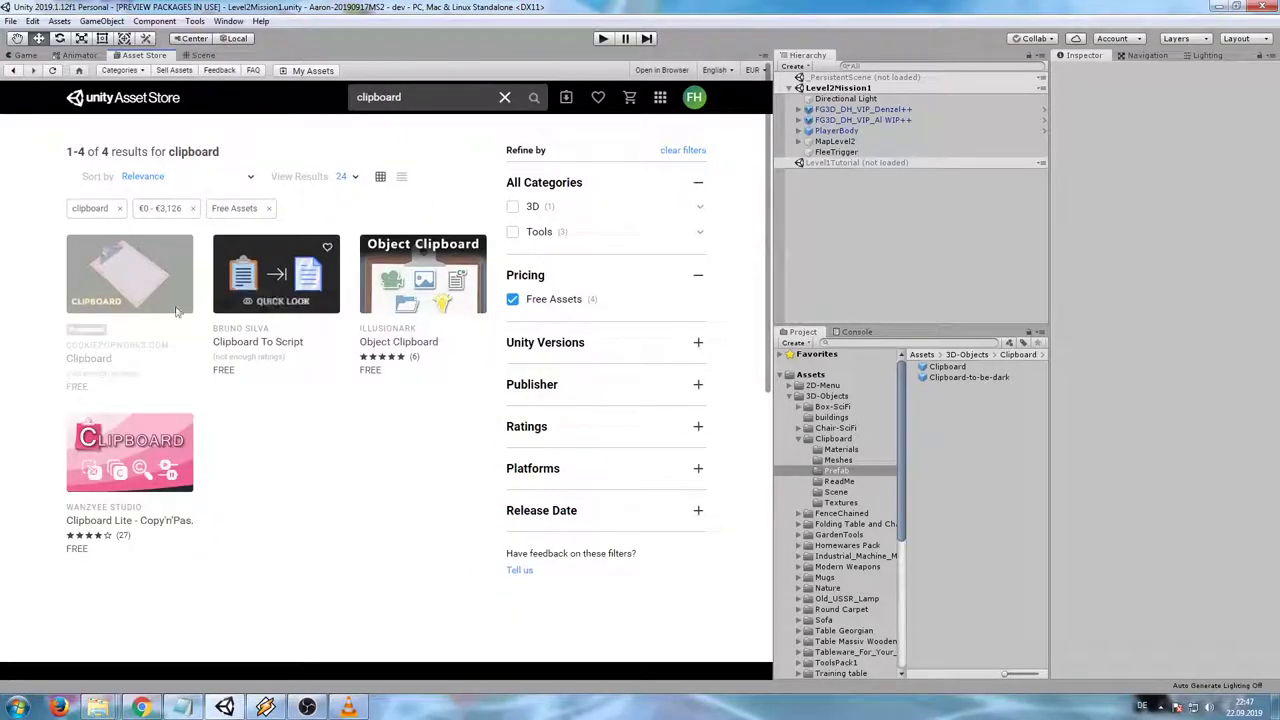
# Open the free Clipboard asset from cookiepopworks.com and view its second preview image at full size.
pyautogui.moveTo(137, 265)
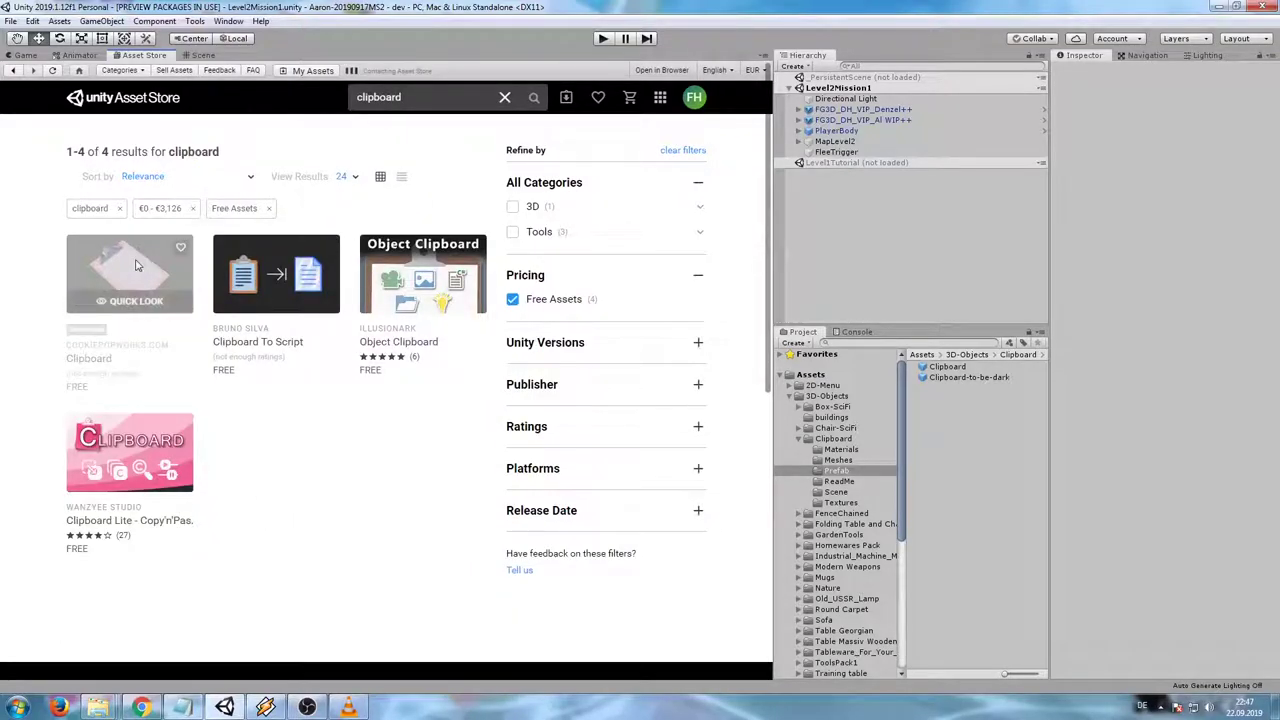
pyautogui.click(137, 265)
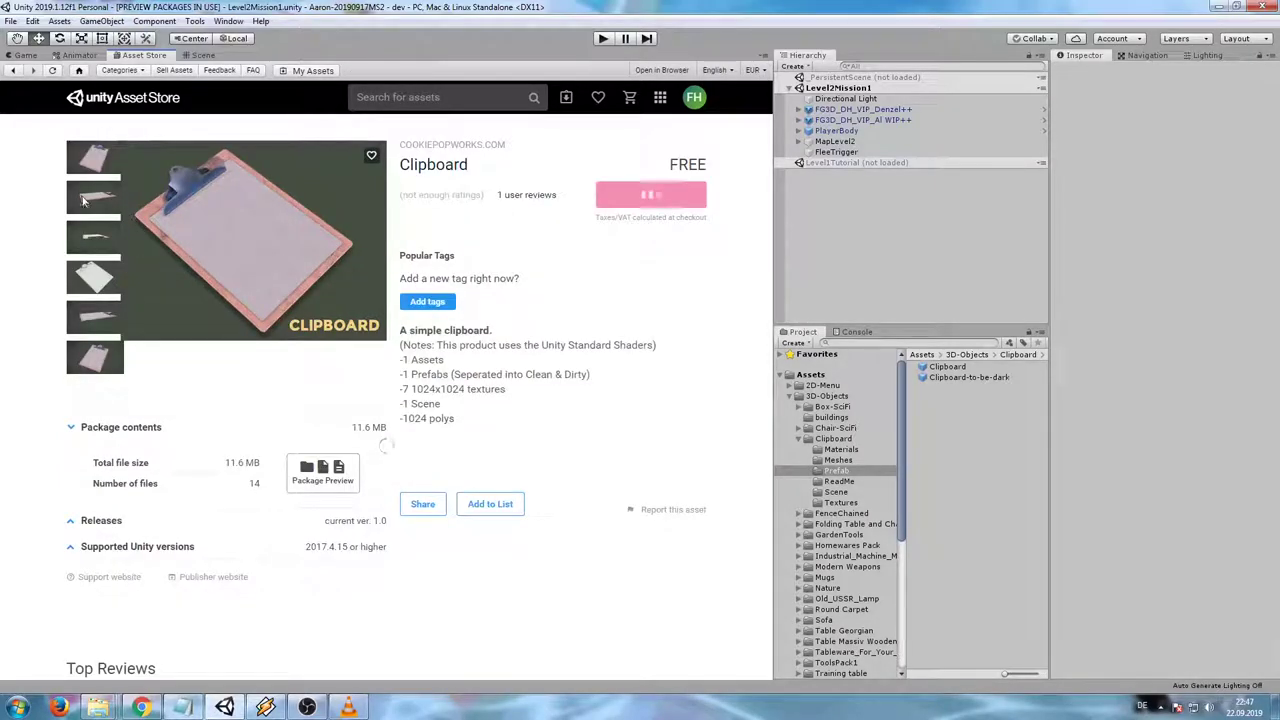
pyautogui.click(84, 200)
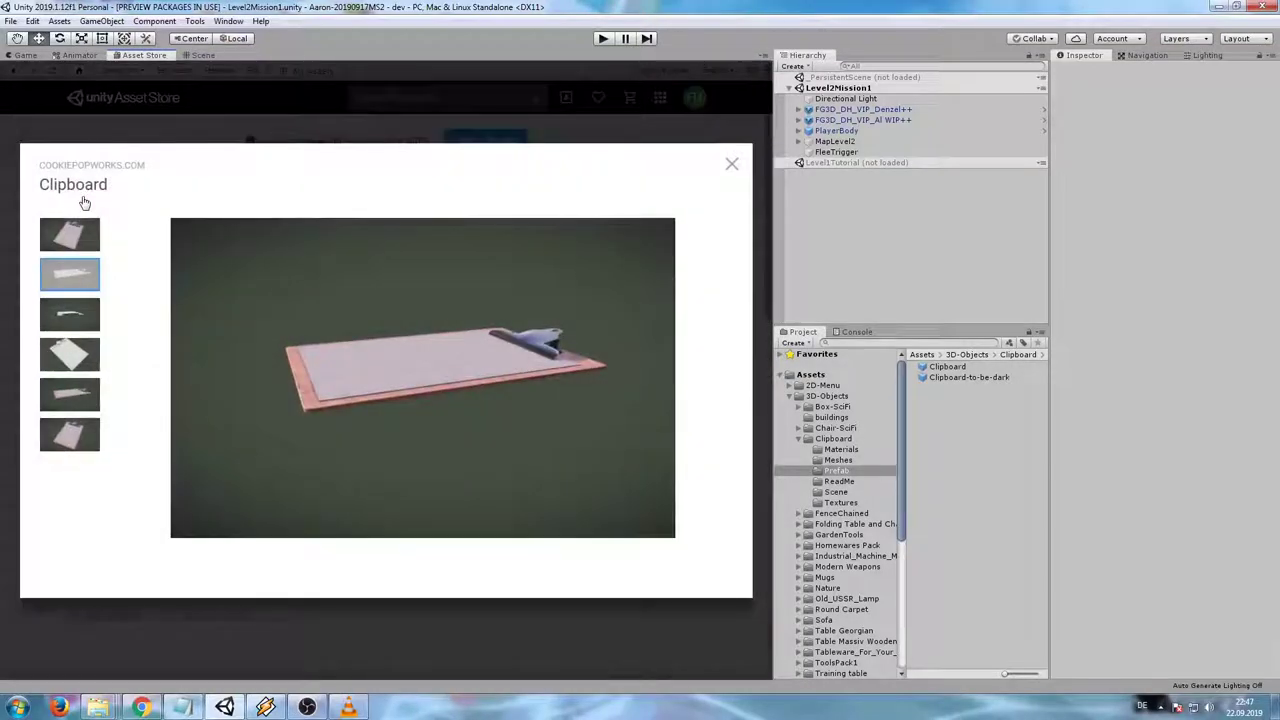
pyautogui.click(731, 164)
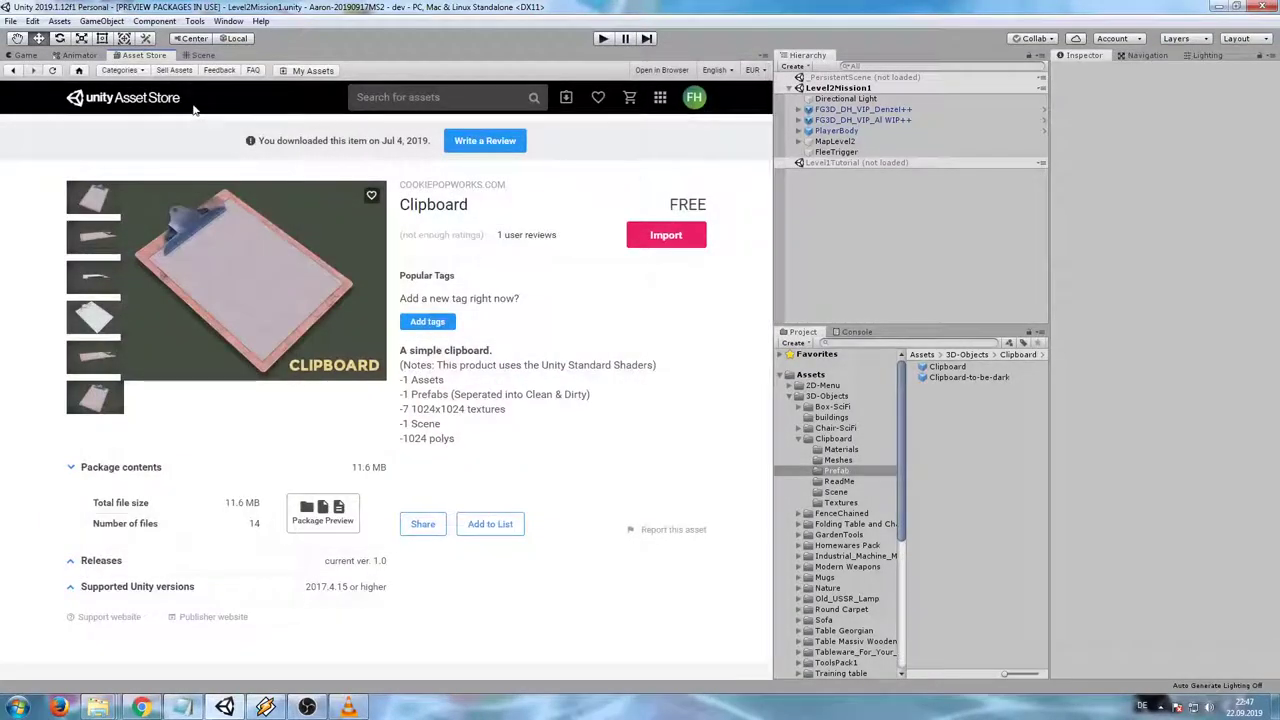
# Return to the scene view and open the Prefab folder inside the project's Clipboard folder.
pyautogui.click(207, 60)
pyautogui.moveTo(436, 352); pyautogui.dragTo(600, 431, button='right')
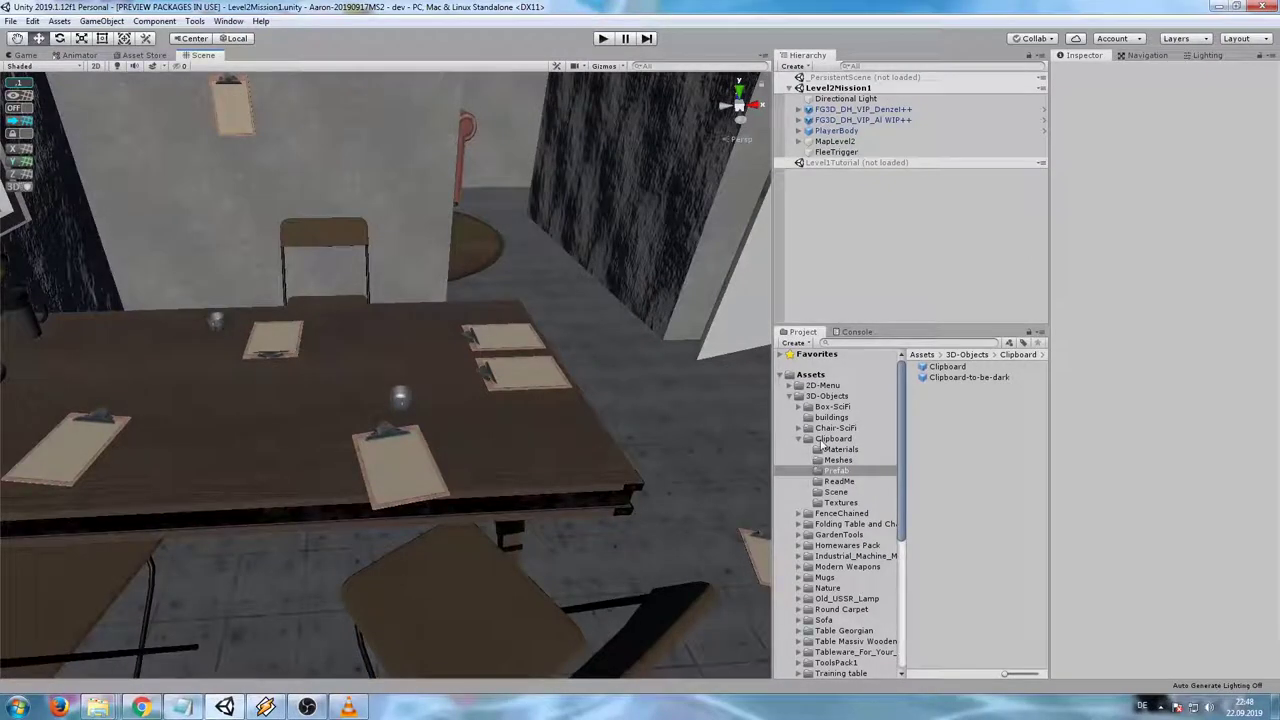
pyautogui.click(822, 441)
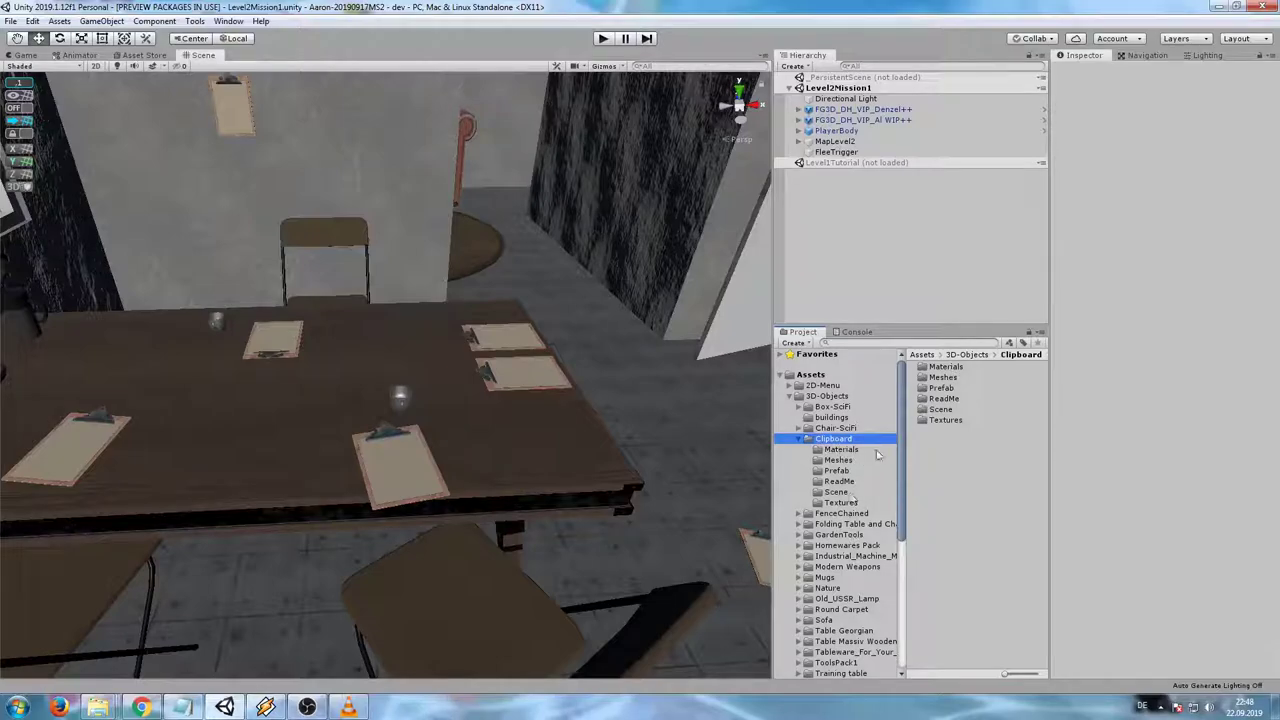
pyautogui.click(940, 367)
pyautogui.press('Down')
pyautogui.press('Down')
pyautogui.press('Down')
pyautogui.press('Down')
pyautogui.press('Down')
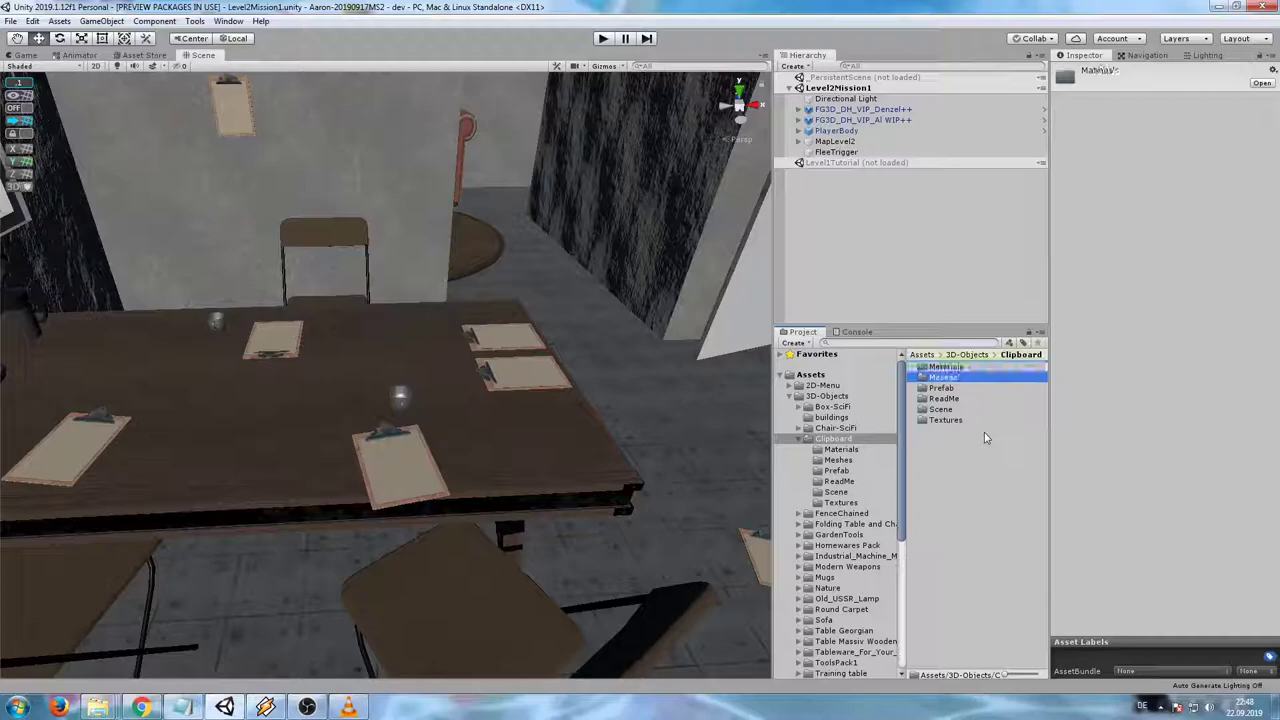
pyautogui.press('Up')
pyautogui.press('Up')
pyautogui.press('Up')
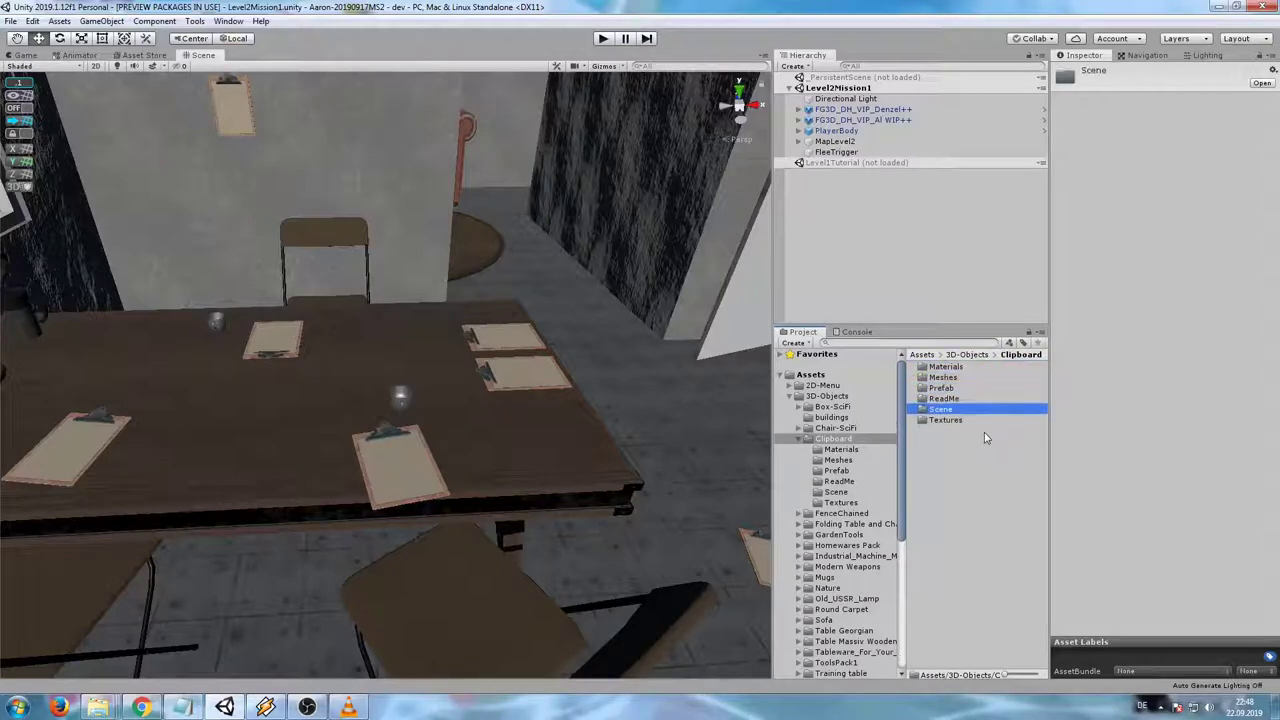
pyautogui.press('Return')
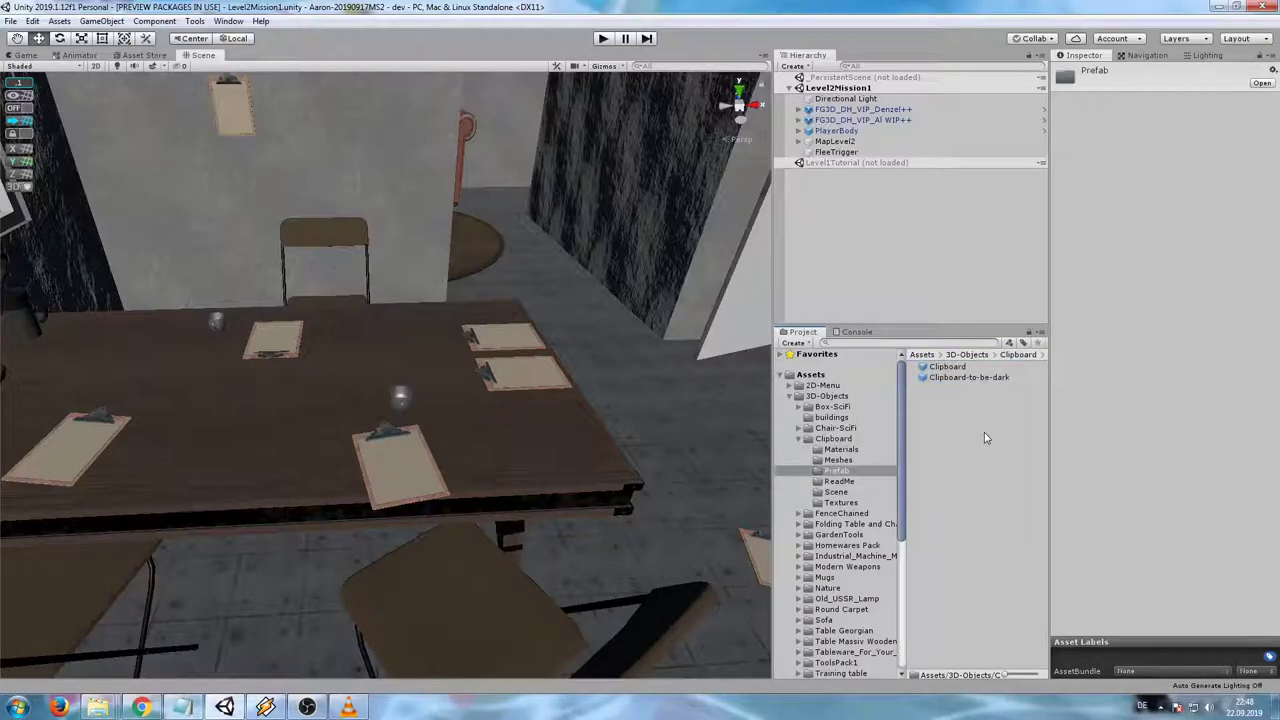
# Preview the Clipboard prefab and open the Clipboard-to-be-dark prefab for editing.
pyautogui.click(942, 368)
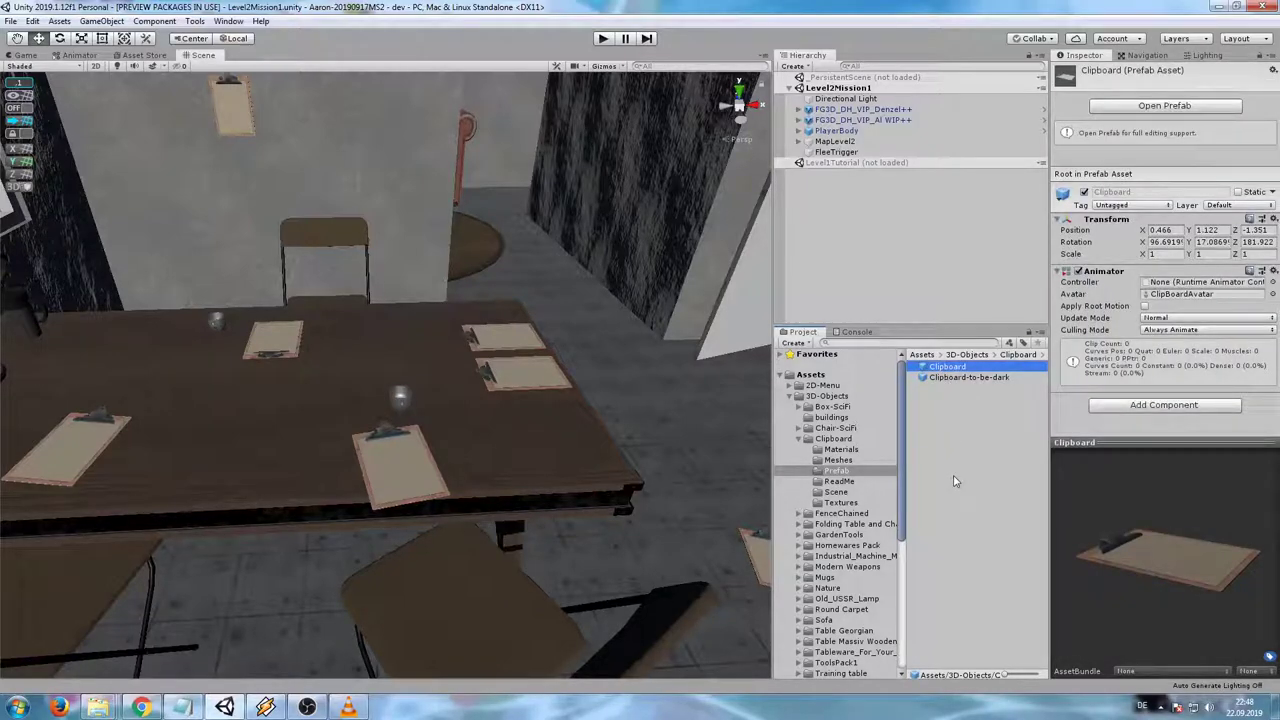
pyautogui.press('Down')
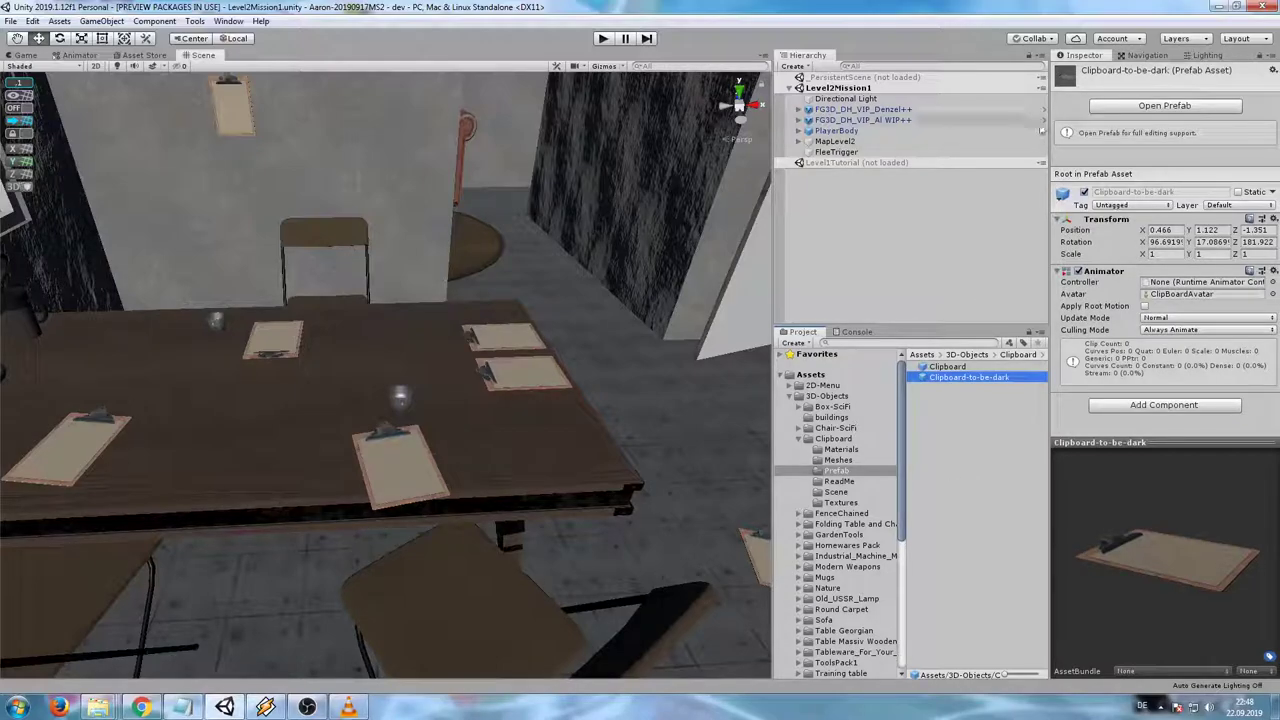
pyautogui.click(1134, 106)
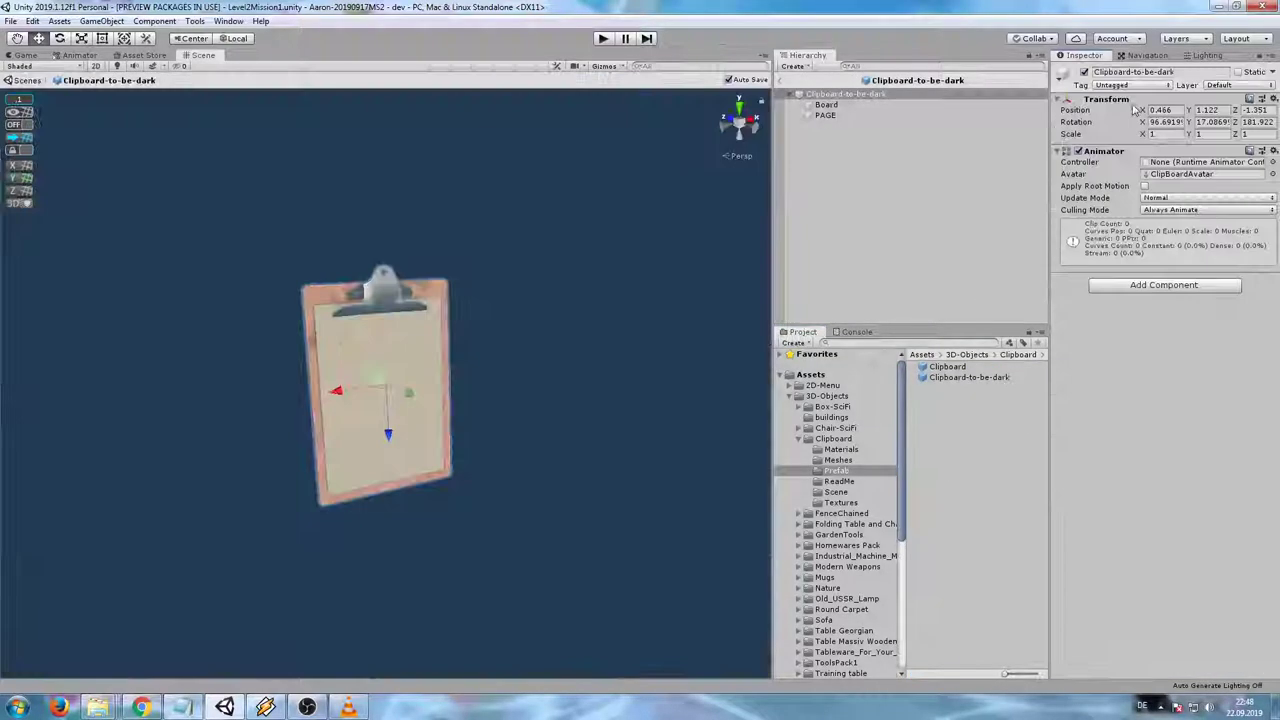
# Inspect the Transform and Animator components of the prefab root and the components of its Board and PAGE children.
pyautogui.click(878, 94)
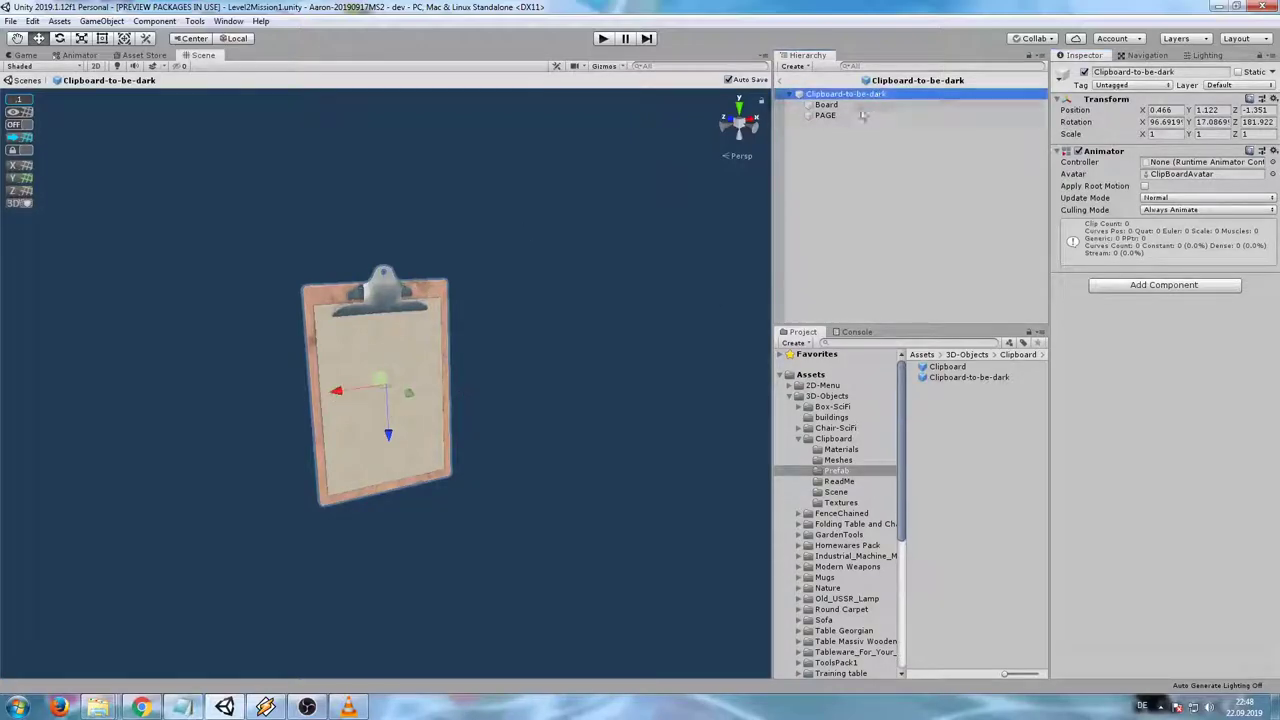
pyautogui.click(1060, 103)
pyautogui.click(1060, 103)
pyautogui.click(1062, 151)
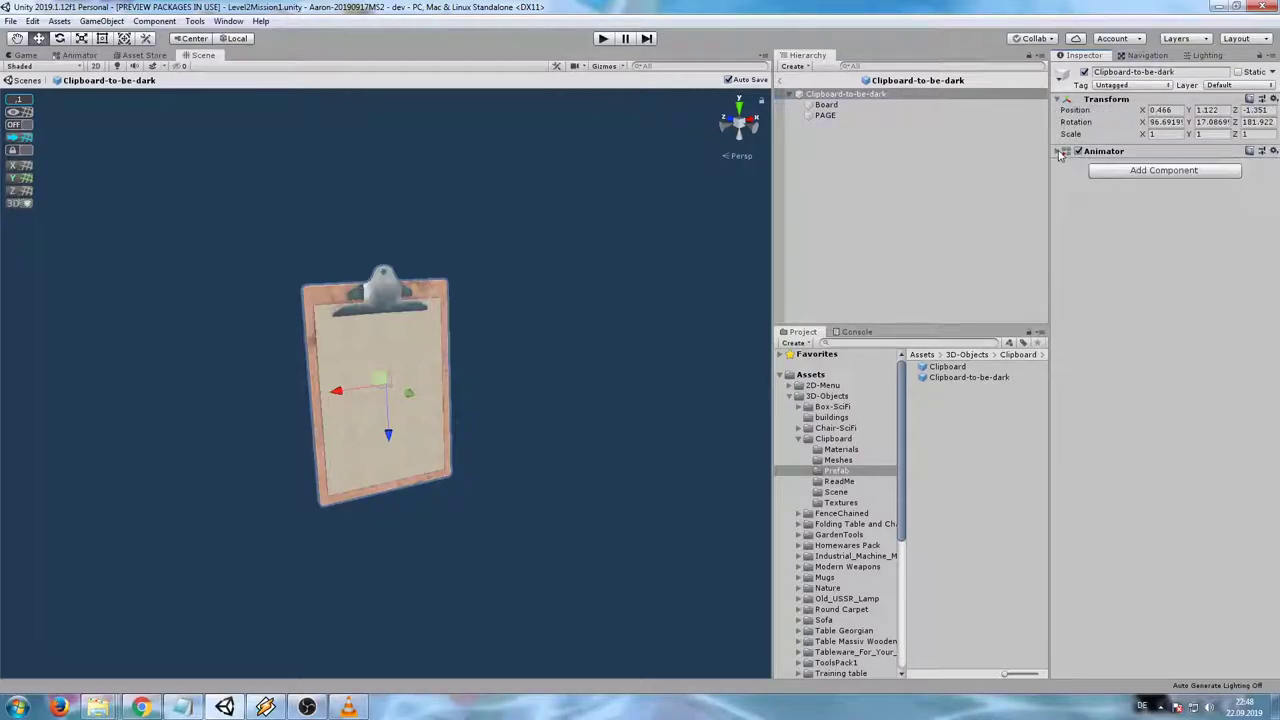
pyautogui.click(1062, 151)
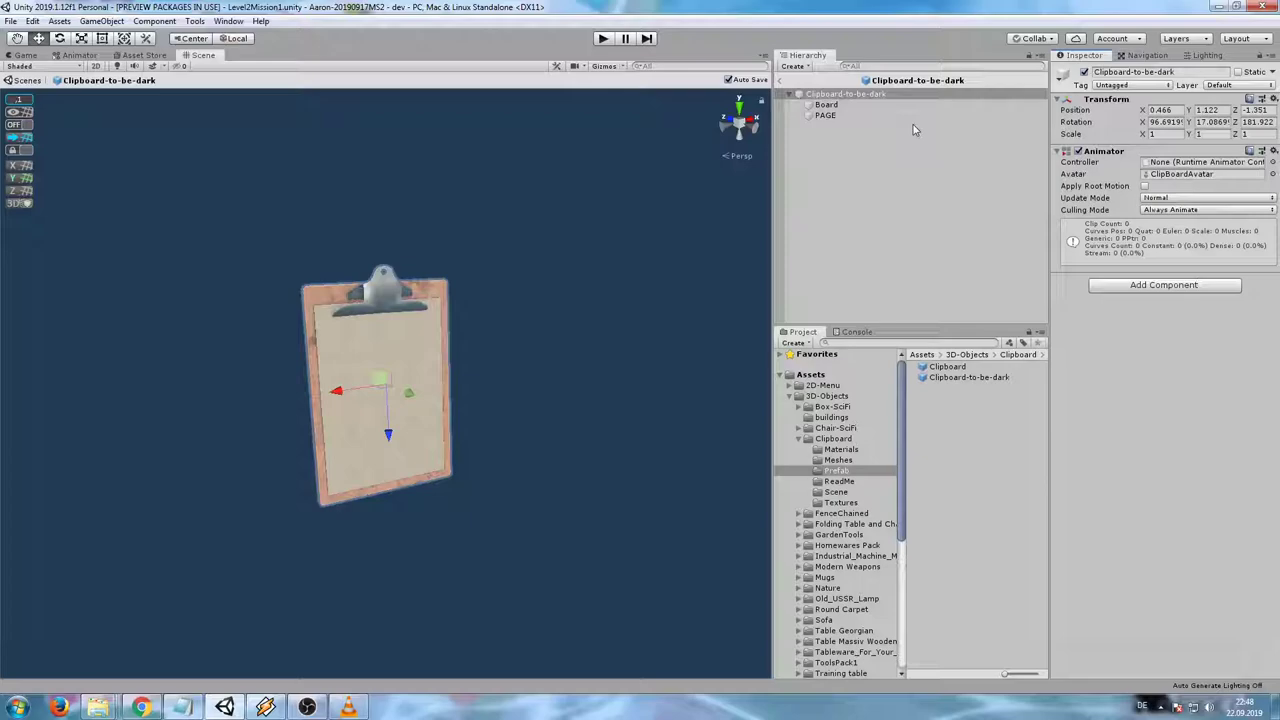
pyautogui.click(826, 105)
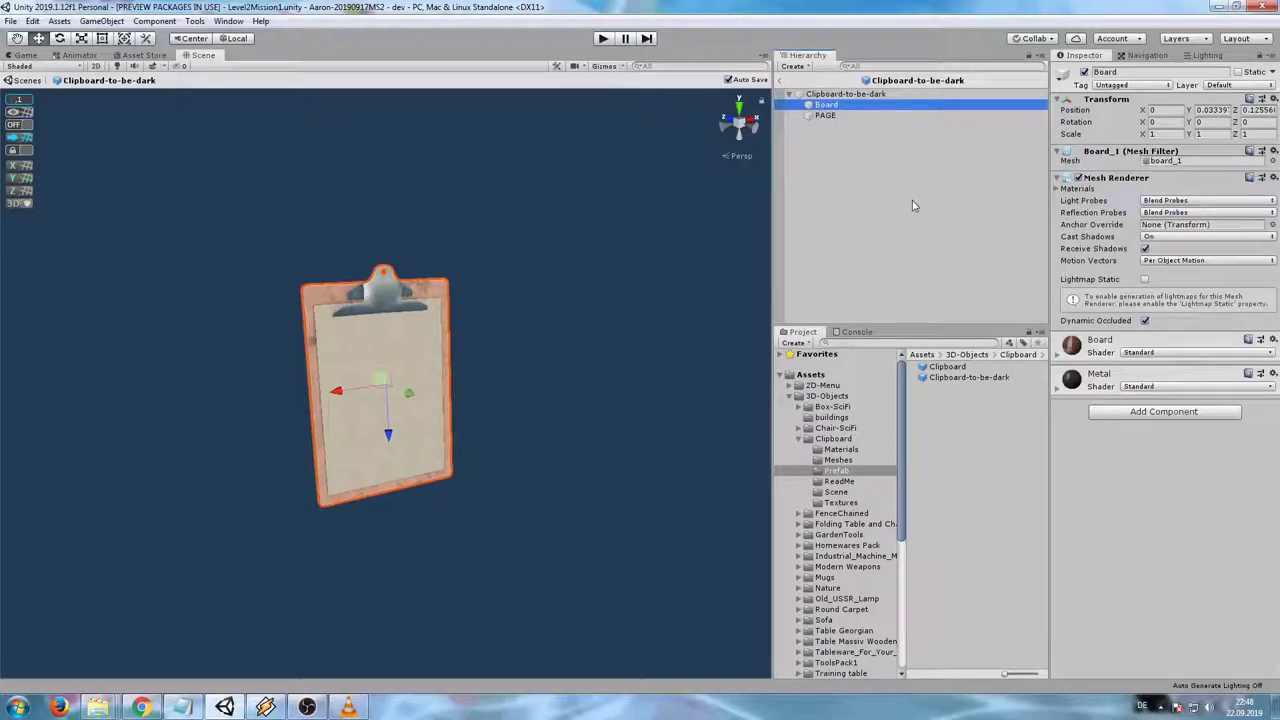
pyautogui.press('Down')
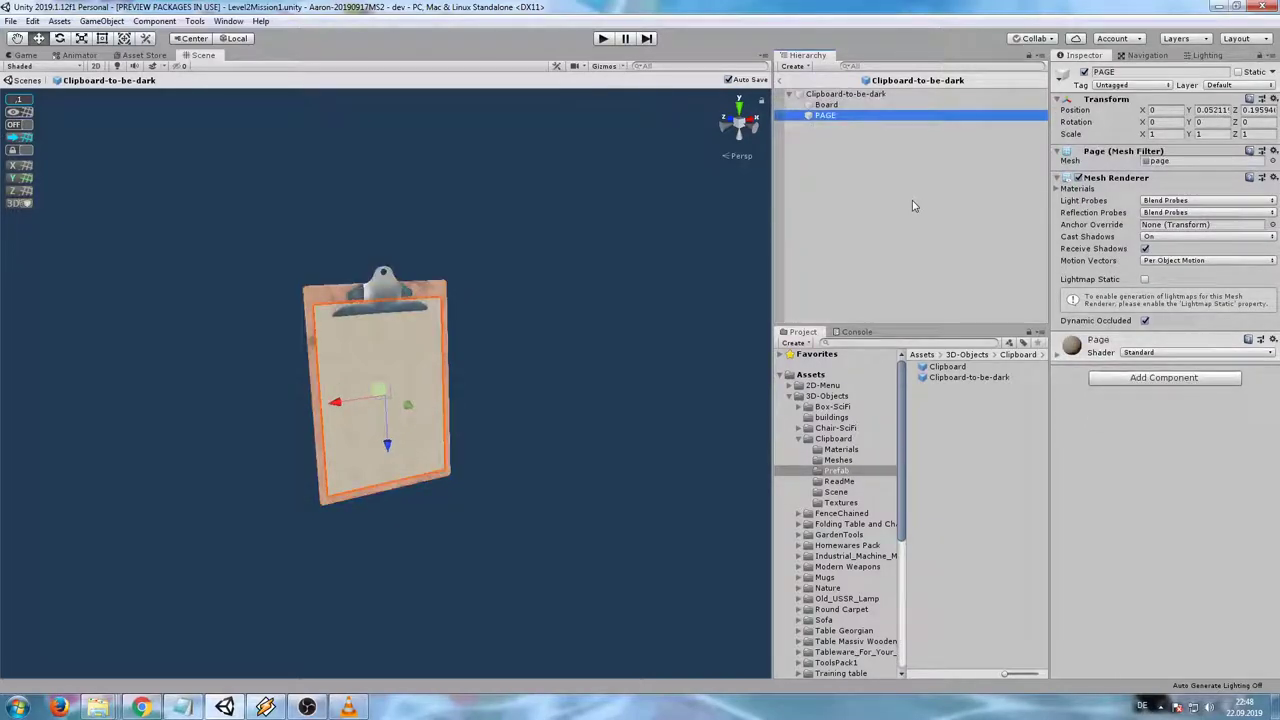
# Set the albedo colour of the Board object's Board material to black (000000).
pyautogui.press('Up')
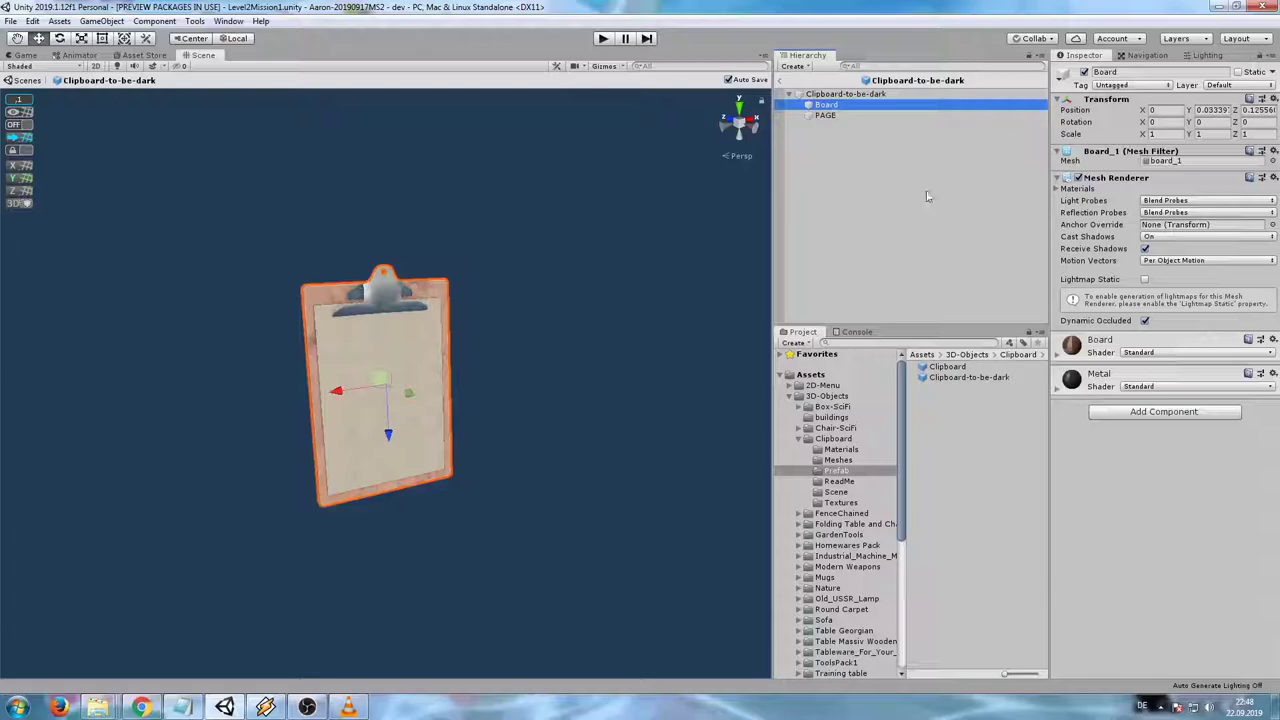
pyautogui.click(1060, 356)
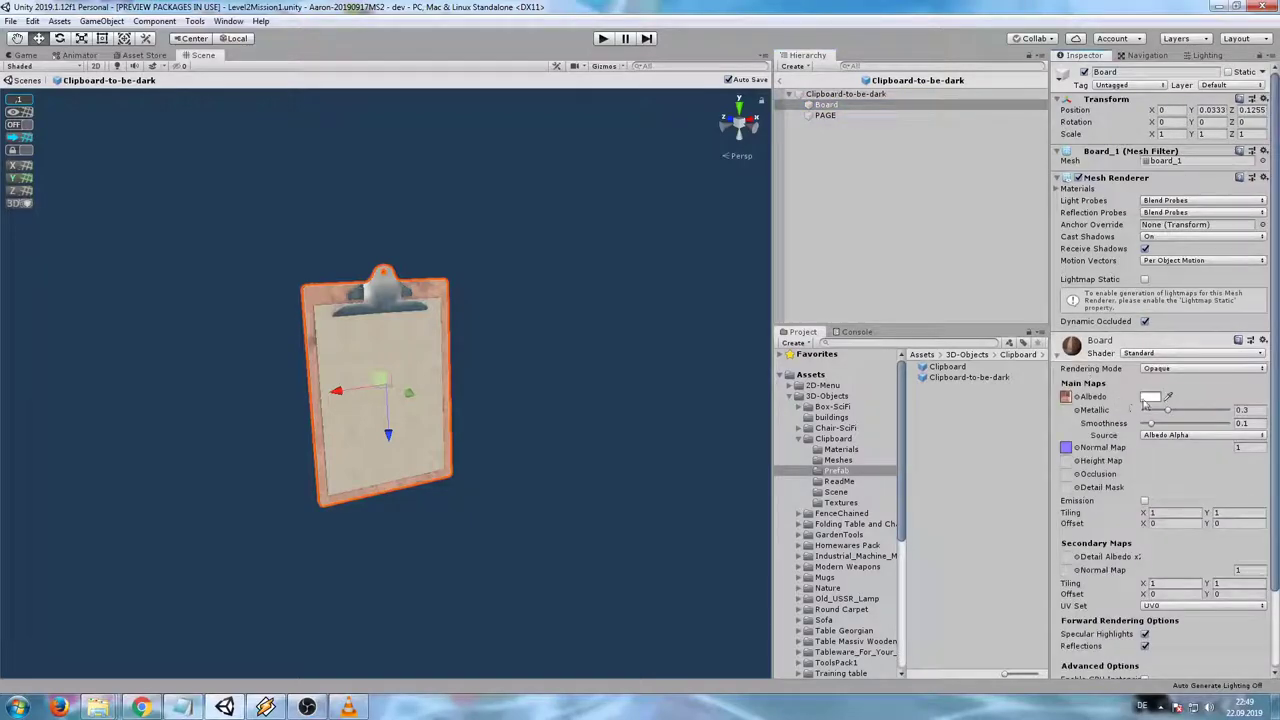
pyautogui.click(1150, 398)
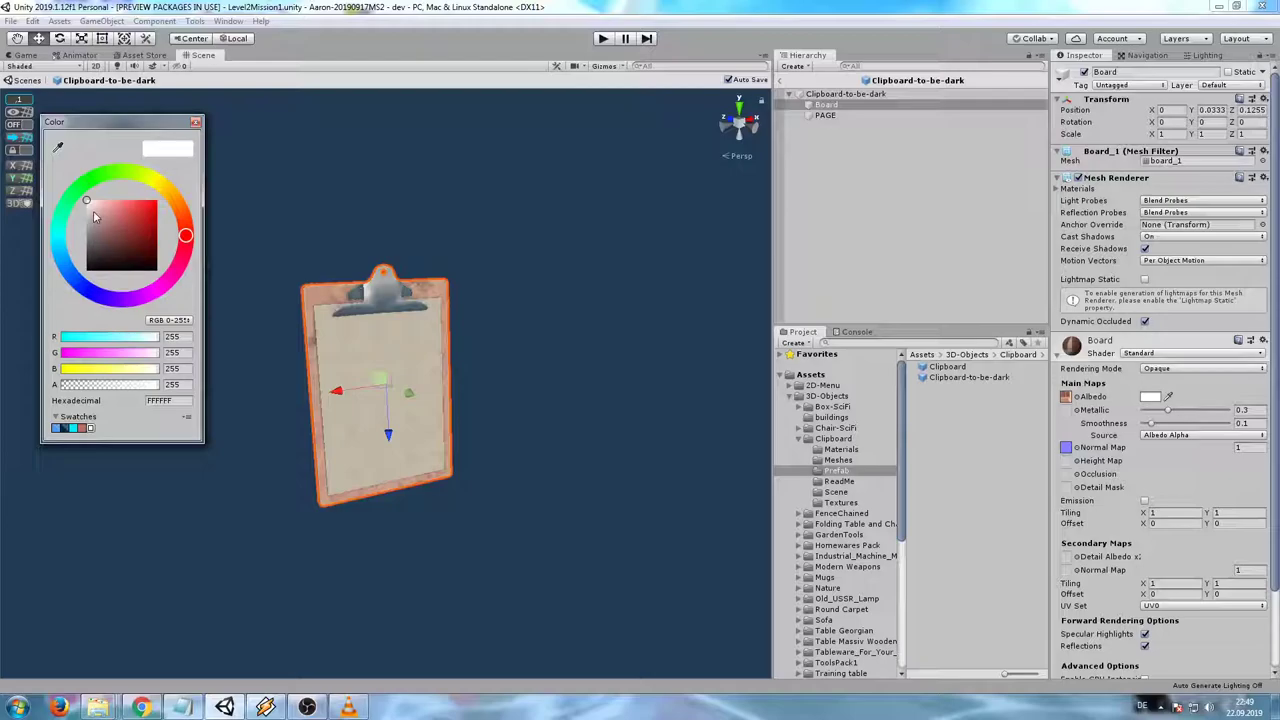
pyautogui.moveTo(93, 210); pyautogui.dragTo(88, 269)
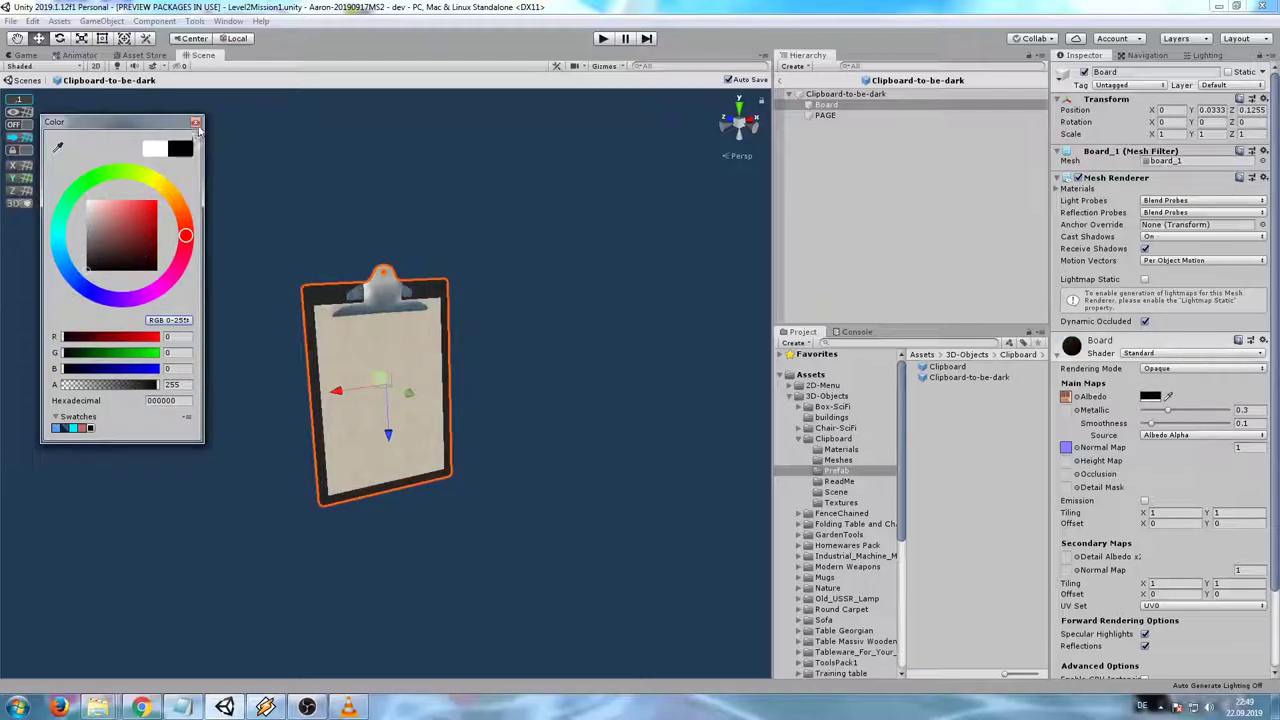
pyautogui.click(196, 123)
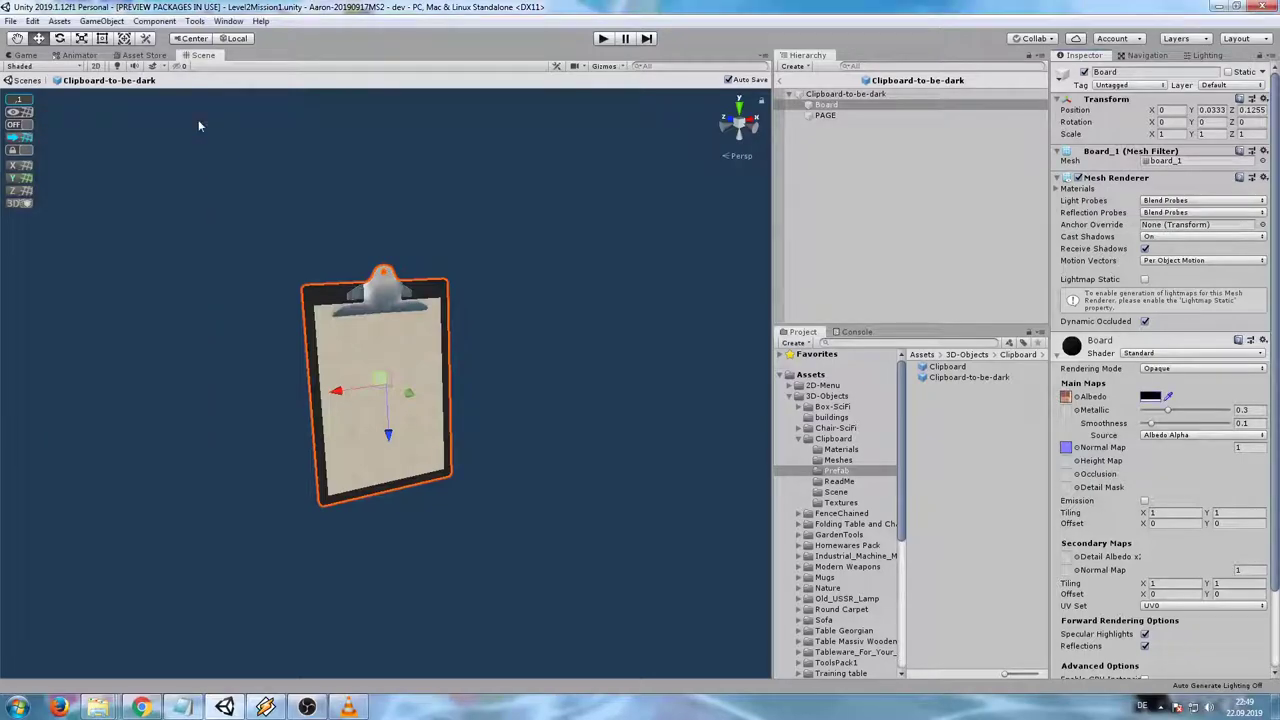
# Preview the original Clipboard prefab and return to the Level2Mission1 scene to examine the clipboards placed around the table.
pyautogui.click(948, 368)
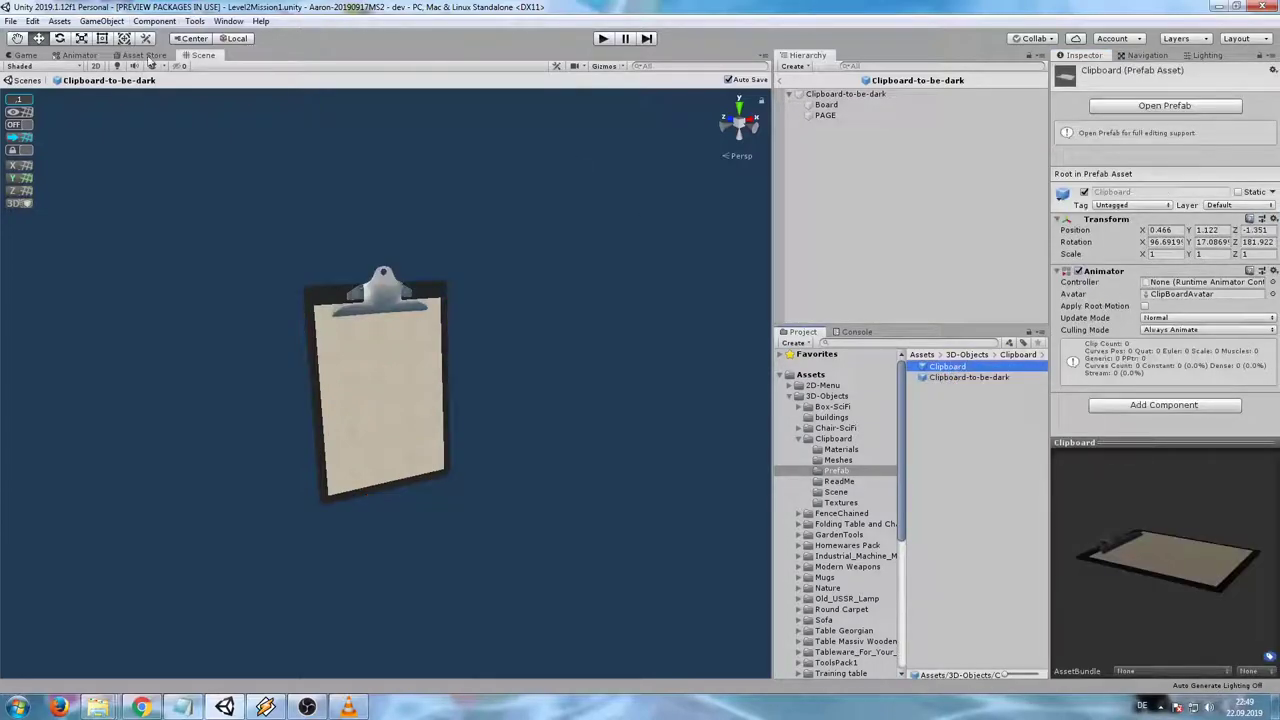
pyautogui.press('Down')
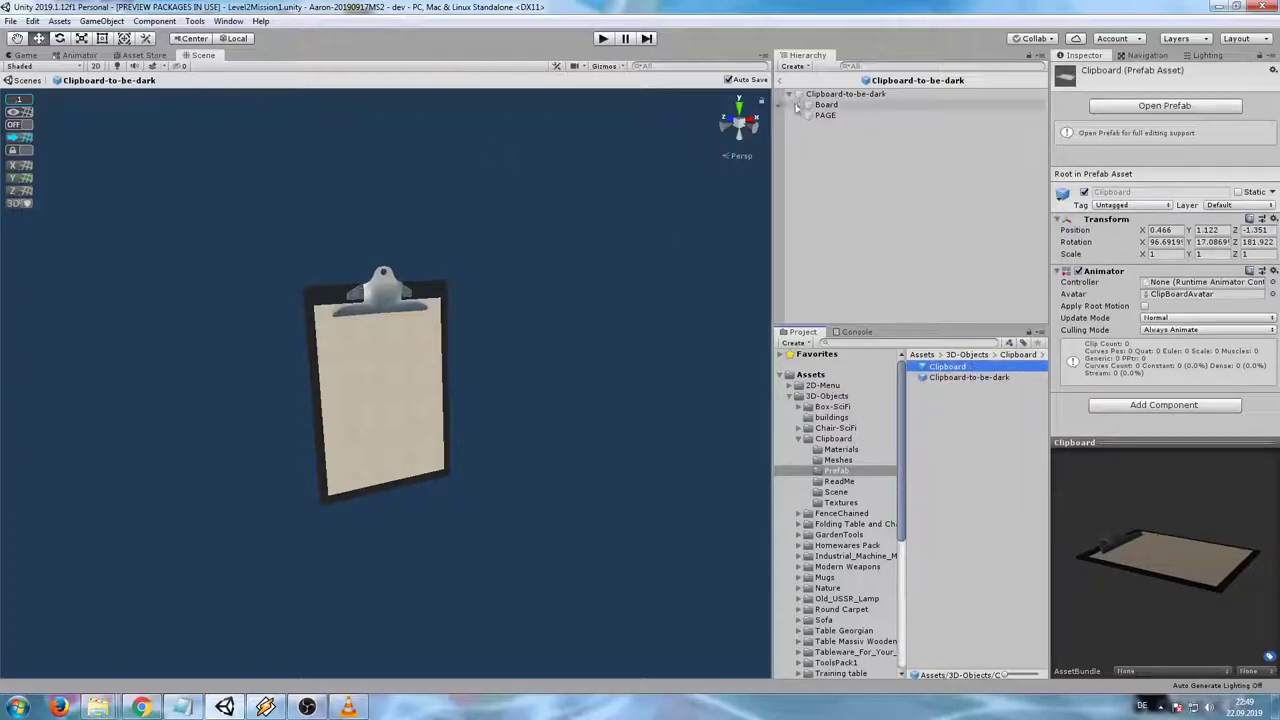
pyautogui.click(789, 93)
pyautogui.moveTo(360, 395); pyautogui.dragTo(423, 380, button='right')
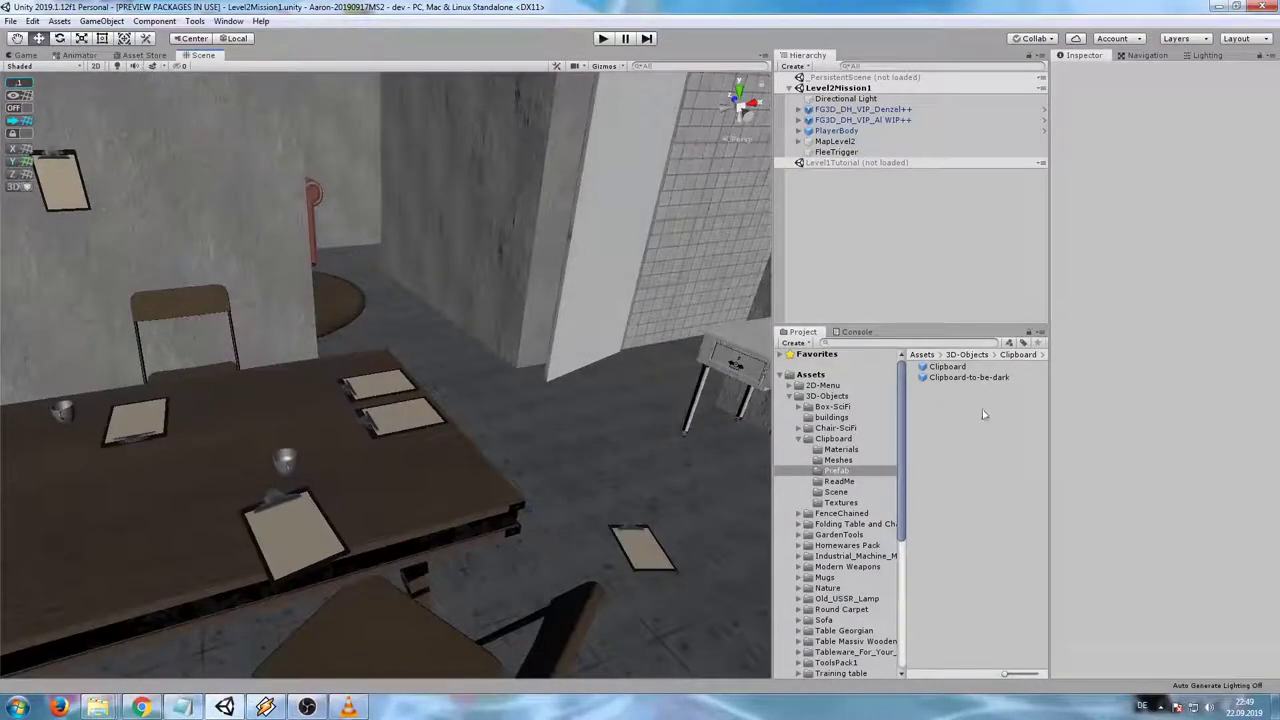
# Reopen the Clipboard-to-be-dark prefab and set its Board material's albedo colour back to white (FFFFFF).
pyautogui.click(943, 378)
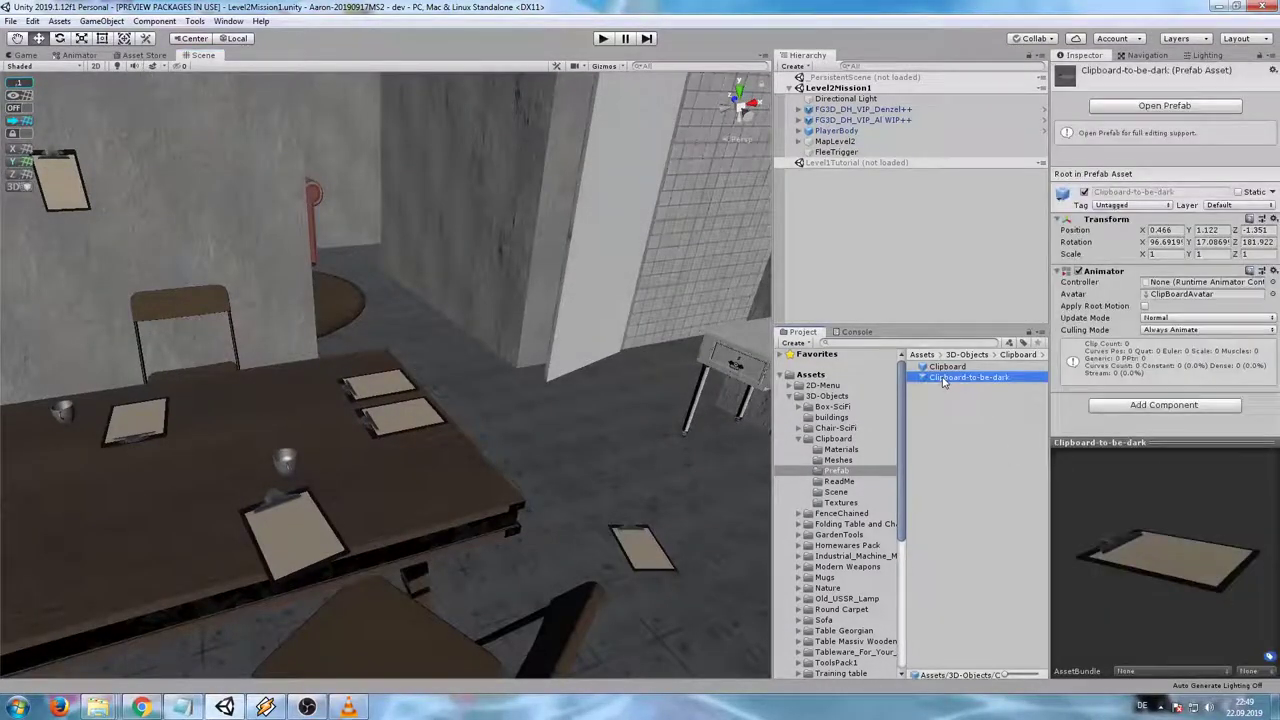
pyautogui.click(1140, 107)
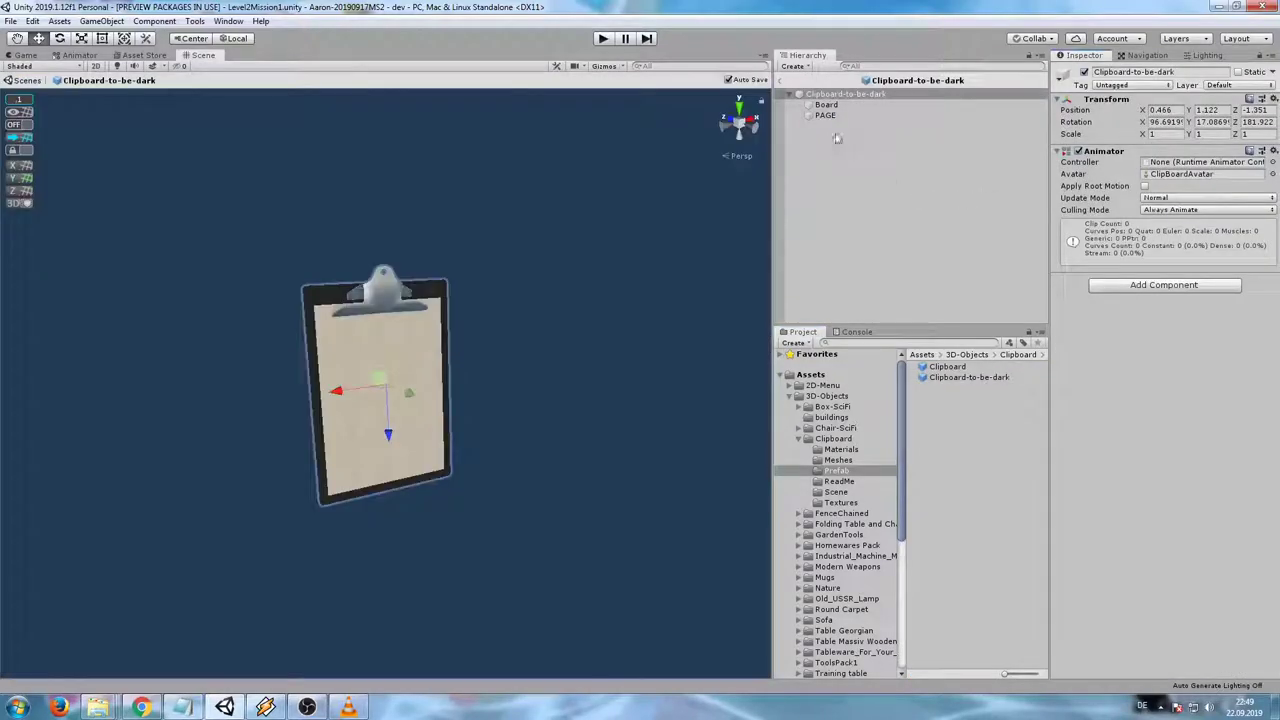
pyautogui.click(830, 105)
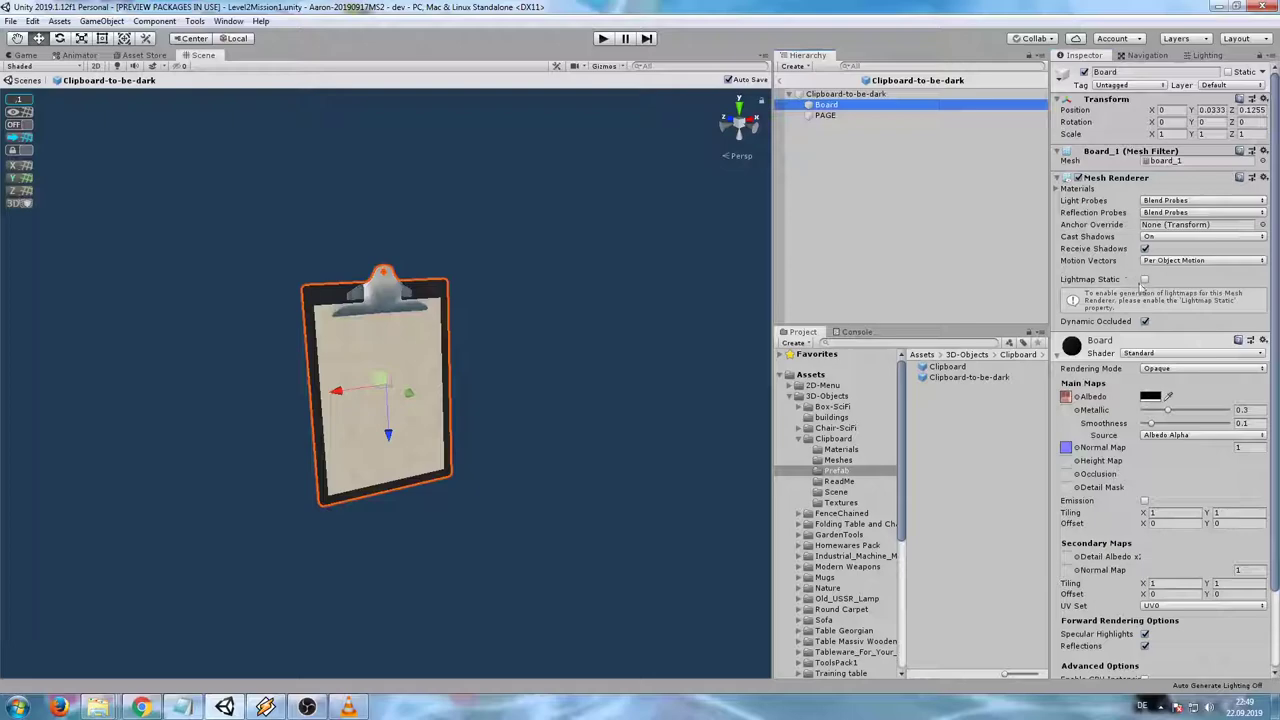
pyautogui.click(1150, 398)
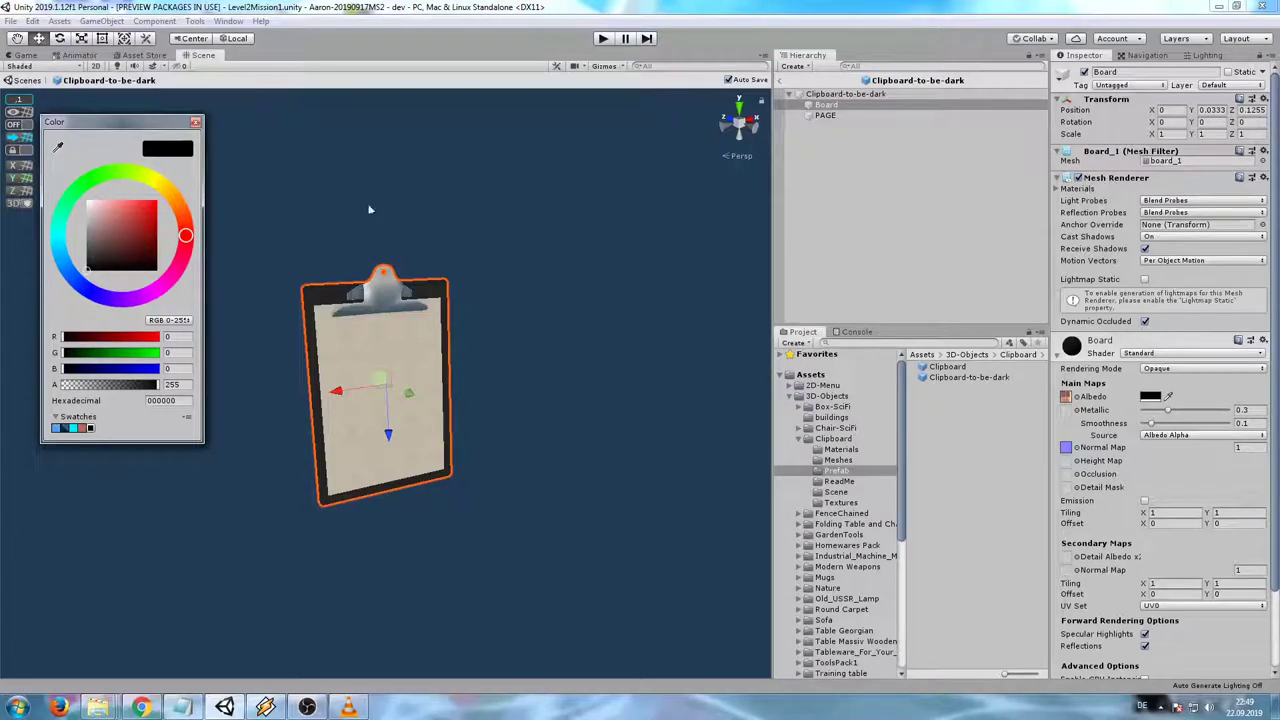
pyautogui.click(86, 200)
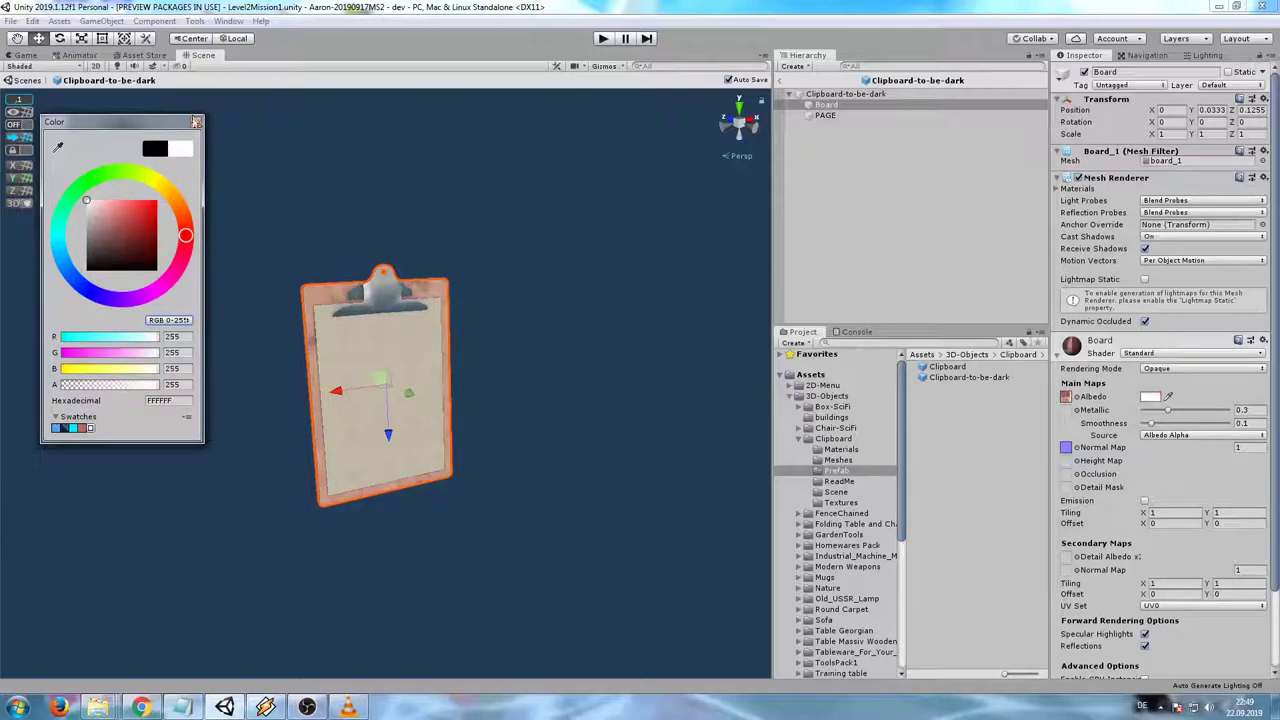
# Expand the Board object's material list and locate its Element 0 material asset in the project.
pyautogui.click(196, 121)
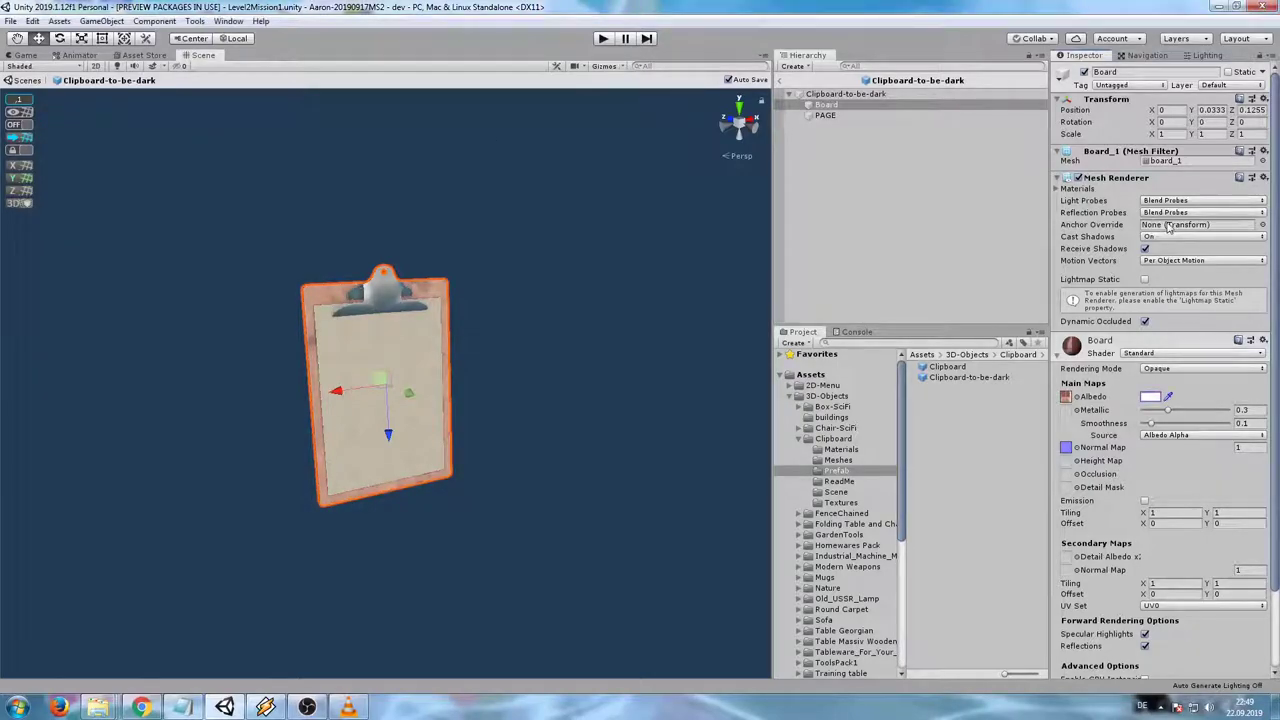
pyautogui.click(1056, 190)
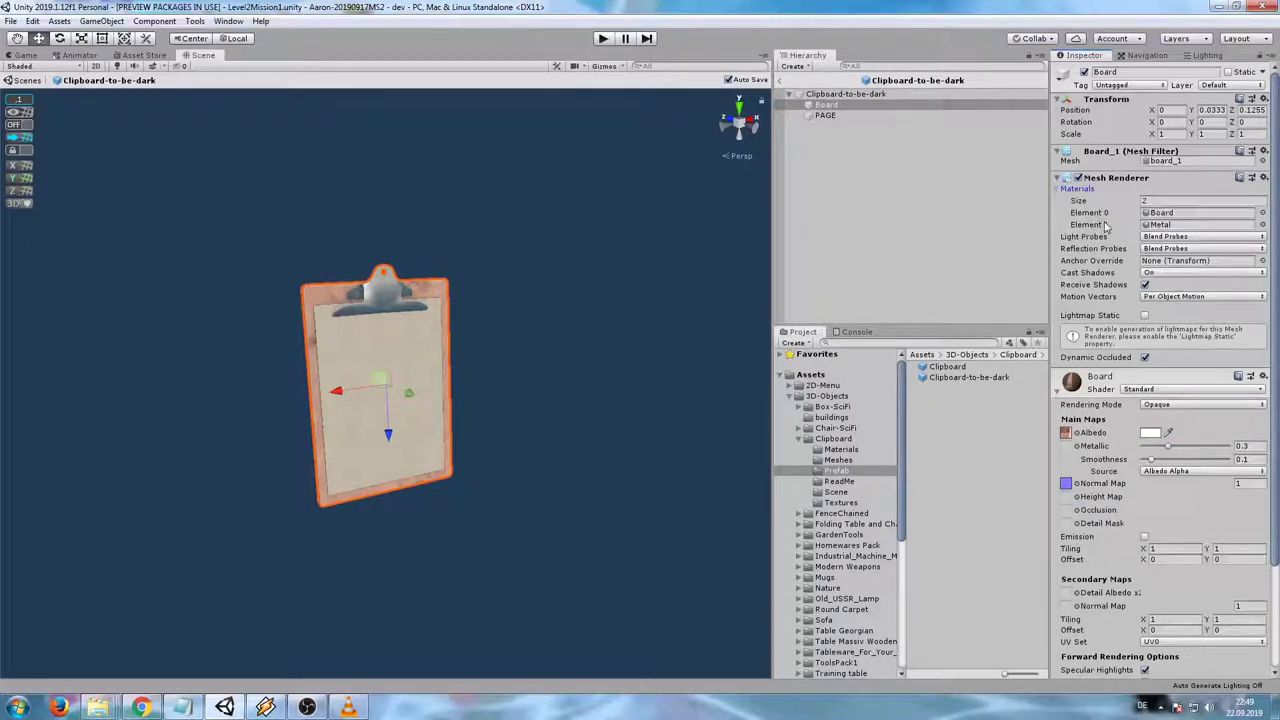
pyautogui.click(1183, 216)
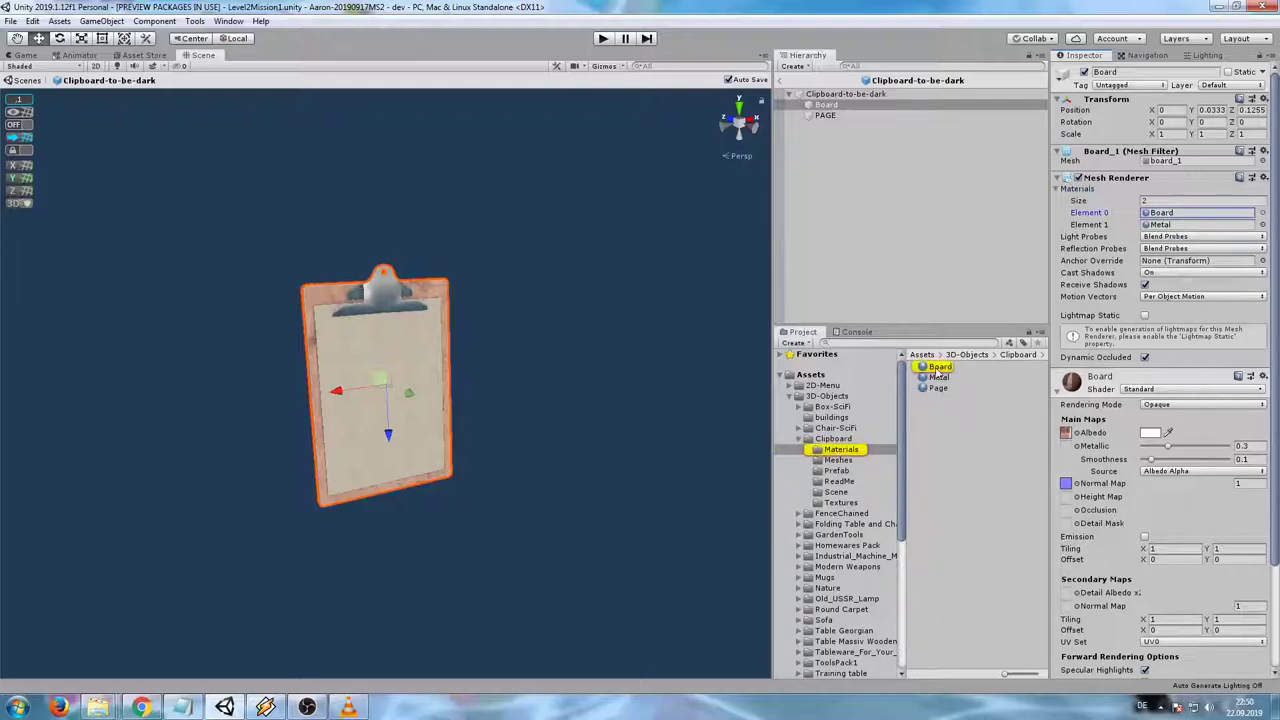
# Duplicate the Board material in the Clipboard Materials folder and name the copy Board-dark.
pyautogui.click(938, 368)
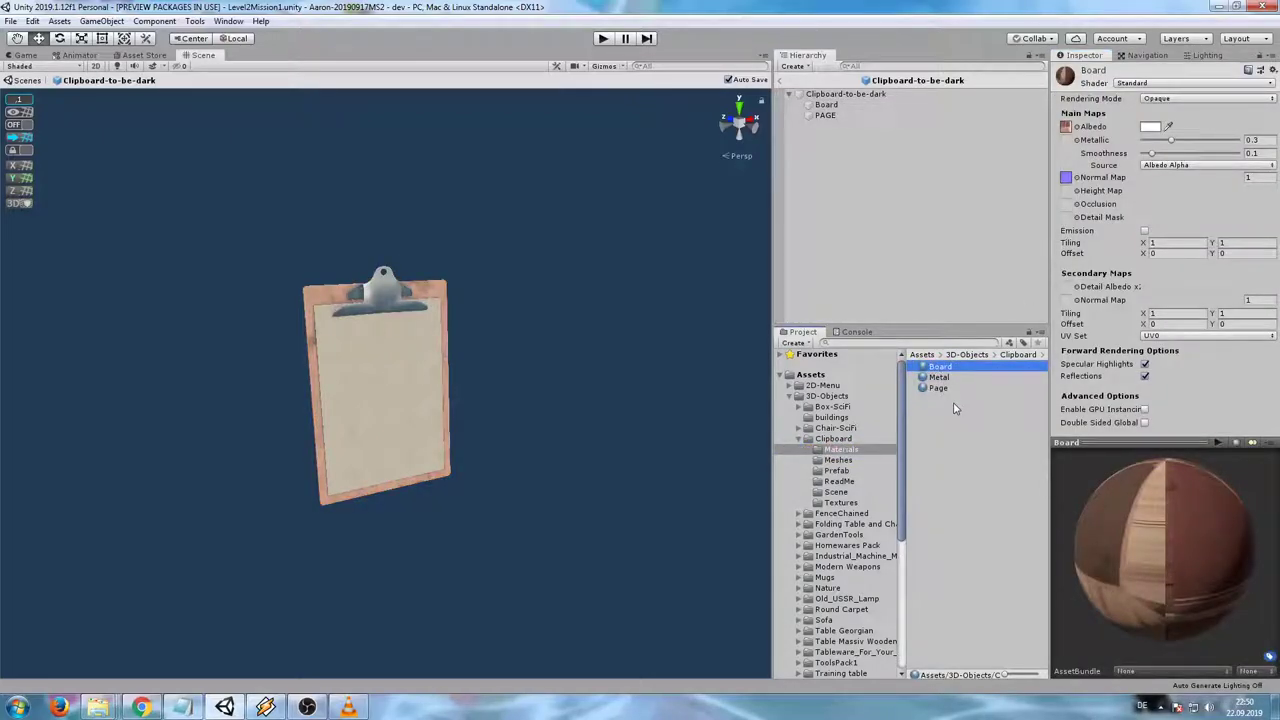
pyautogui.hotkey('ctrl', 'd')
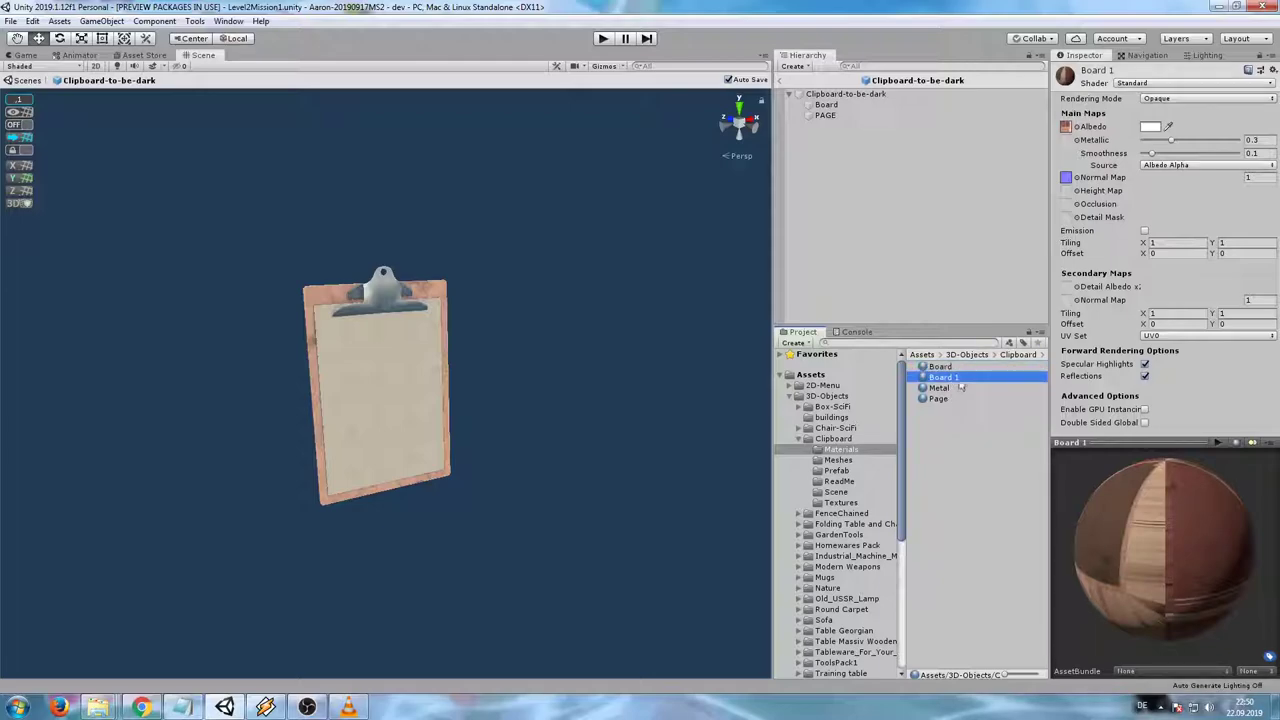
pyautogui.click(960, 378)
pyautogui.write('Board')
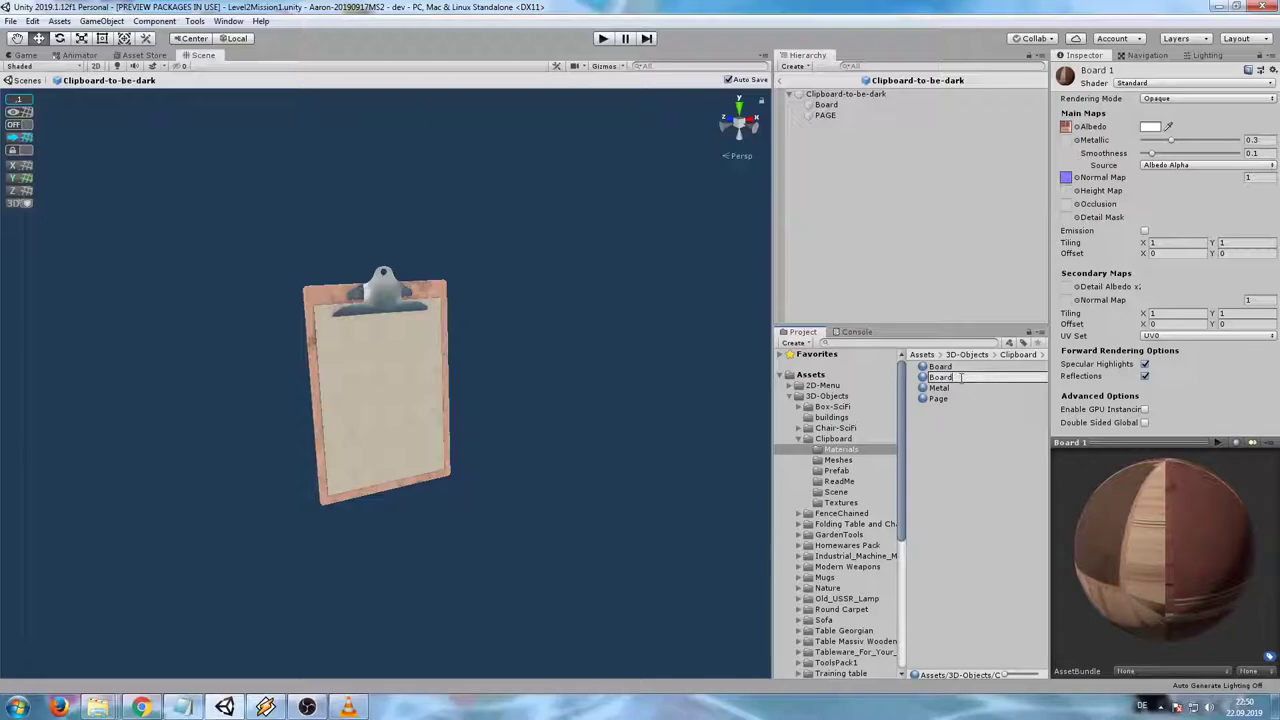
pyautogui.write('-dark')
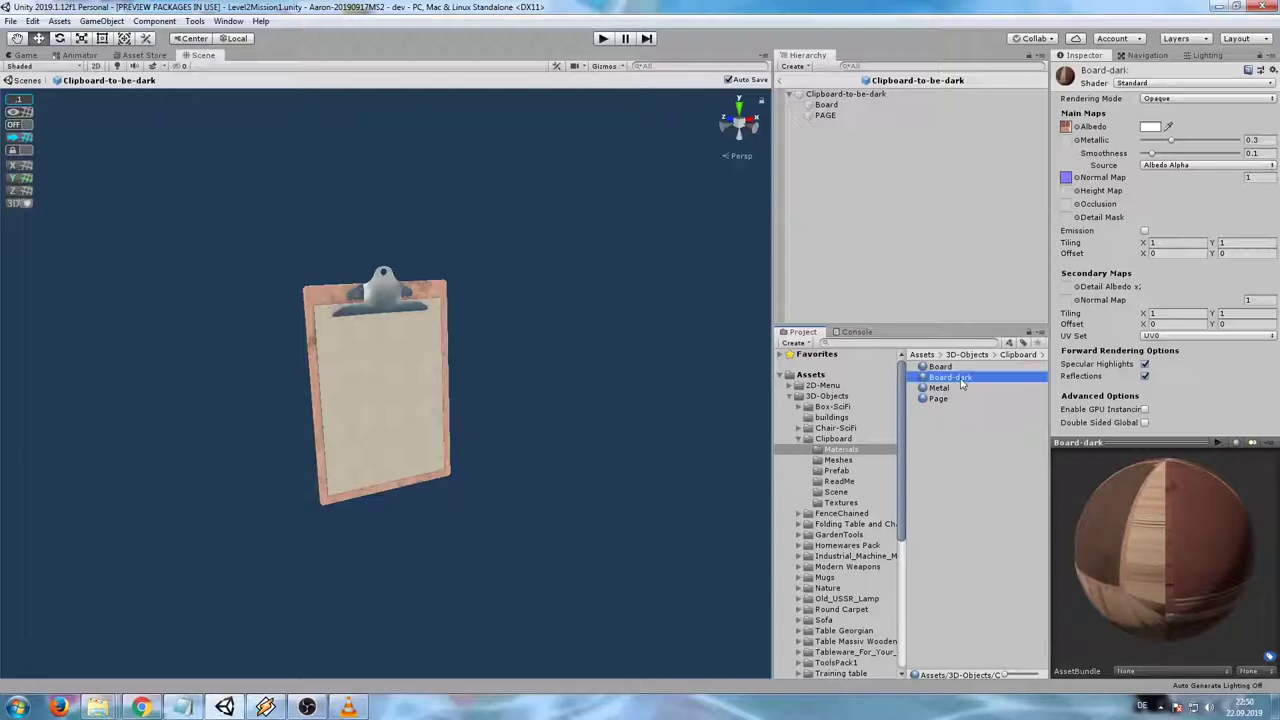
# Set the Board-dark material's albedo colour to black (000000).
pyautogui.click(1150, 128)
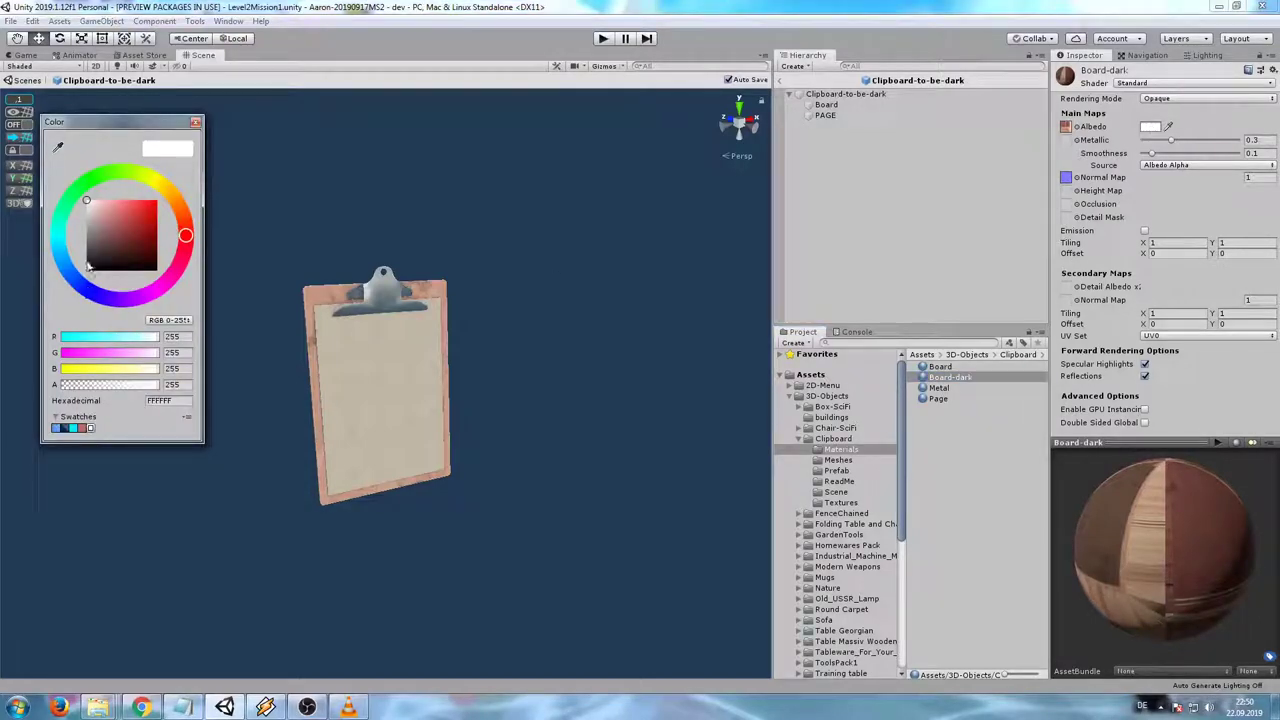
pyautogui.moveTo(88, 265); pyautogui.dragTo(86, 283)
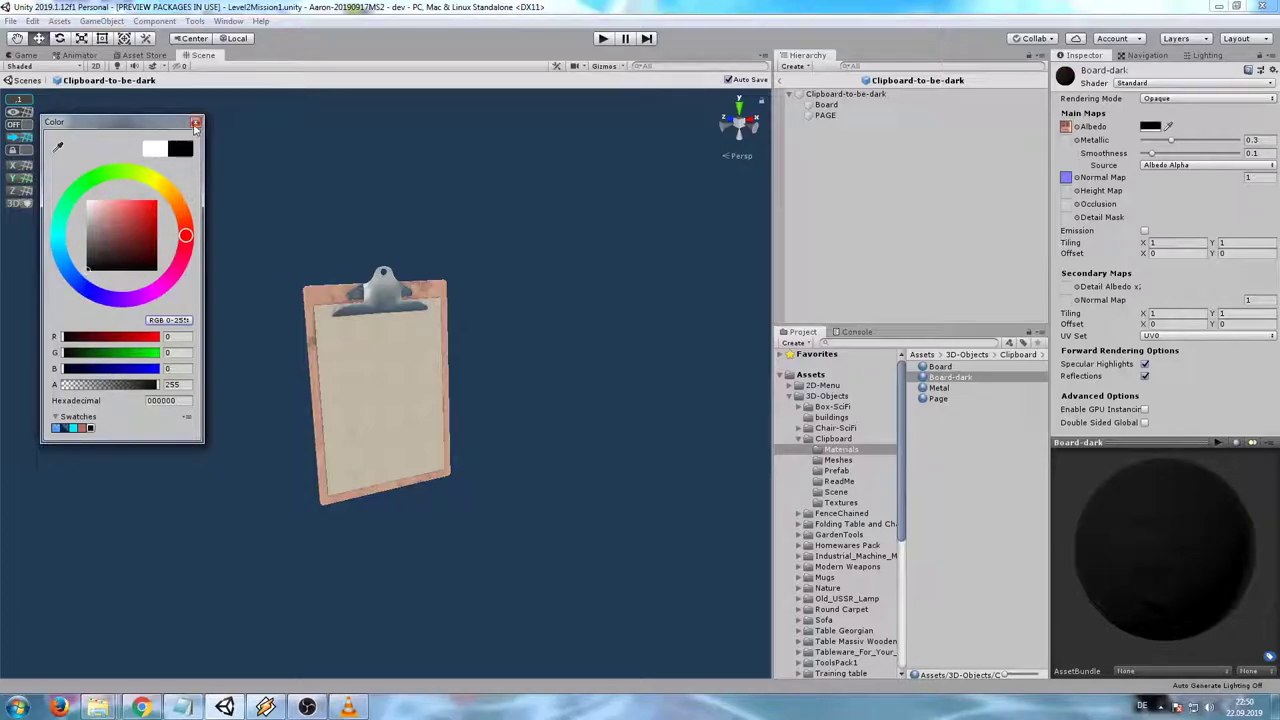
pyautogui.click(195, 123)
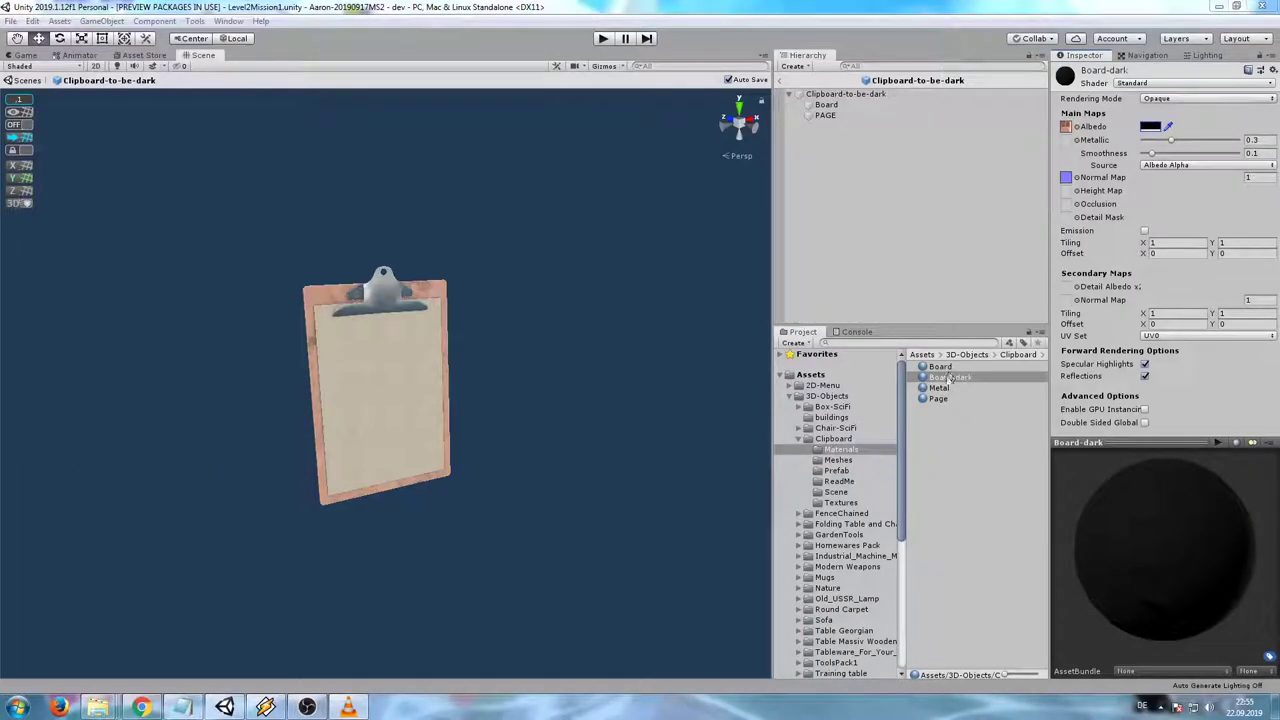
# Assign the Board-dark material to Element 0 of the Board object's Mesh Renderer in the Clipboard-to-be-dark prefab.
pyautogui.click(947, 379)
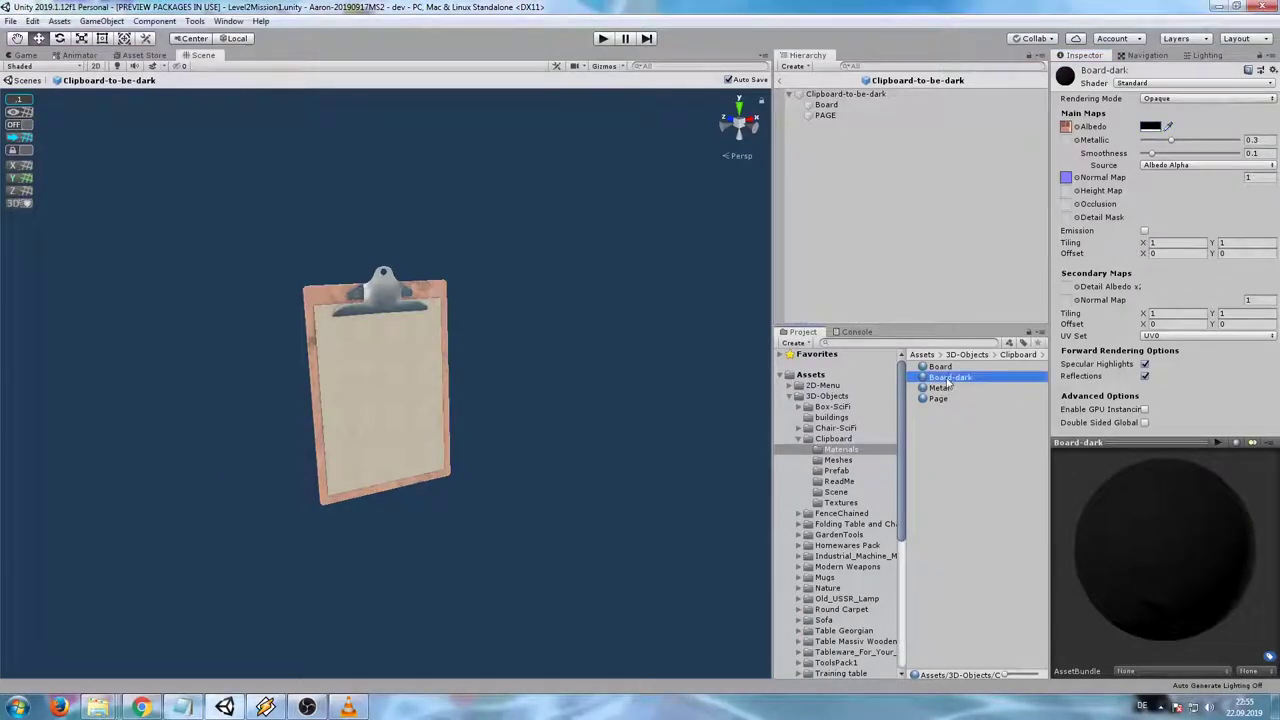
pyautogui.moveTo(854, 98); pyautogui.dragTo(855, 99)
pyautogui.click(826, 105)
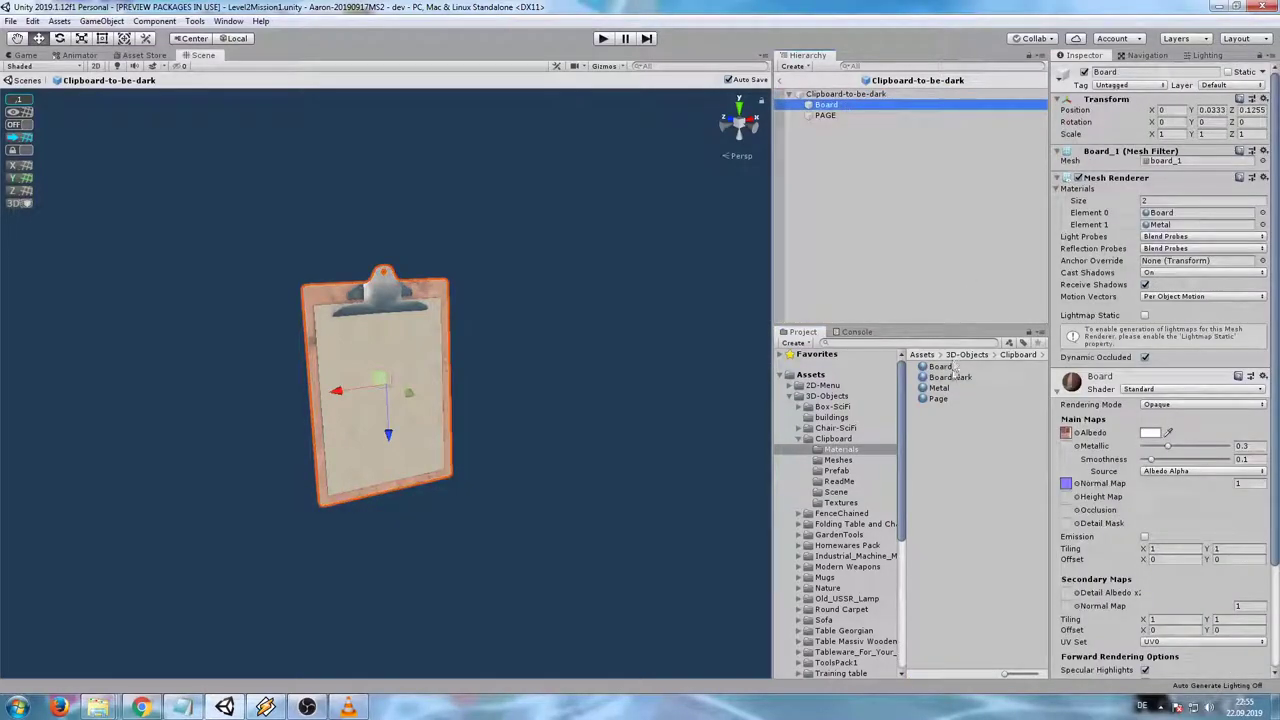
pyautogui.moveTo(950, 377); pyautogui.dragTo(1158, 218)
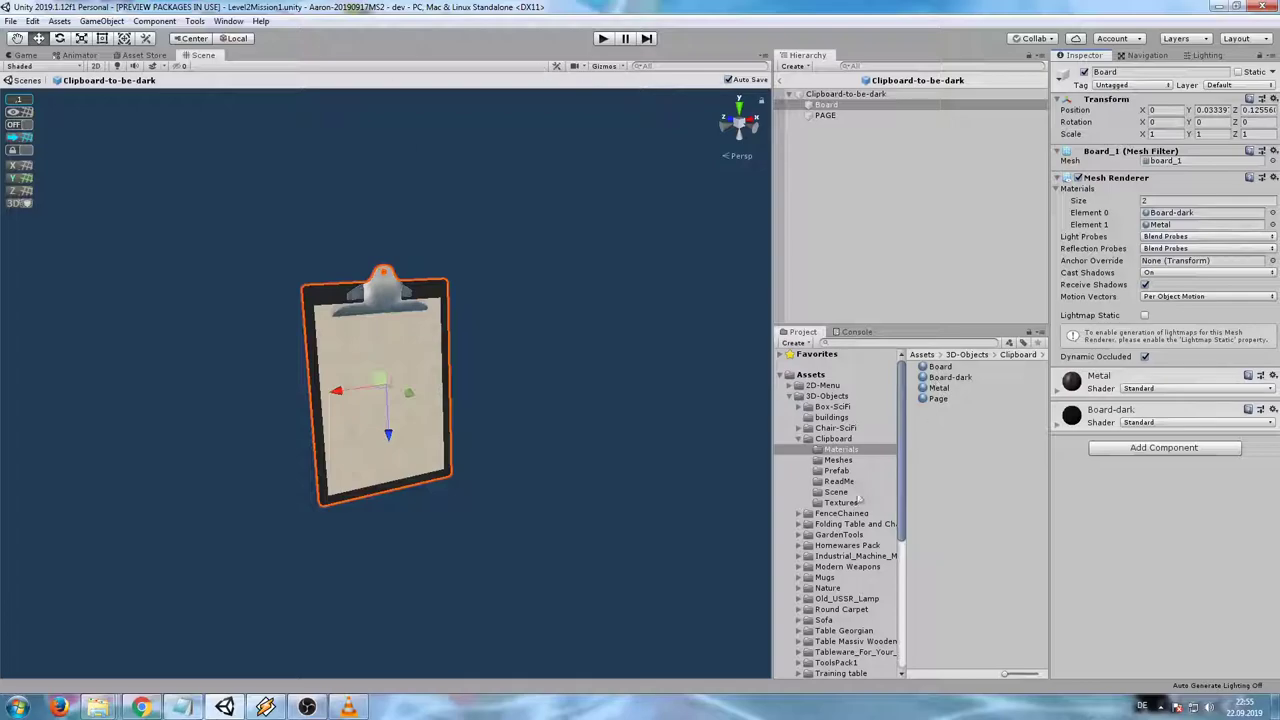
# Compare the previews of the Clipboard and Clipboard-to-be-dark prefabs in the Prefab folder.
pyautogui.click(838, 471)
pyautogui.click(995, 368)
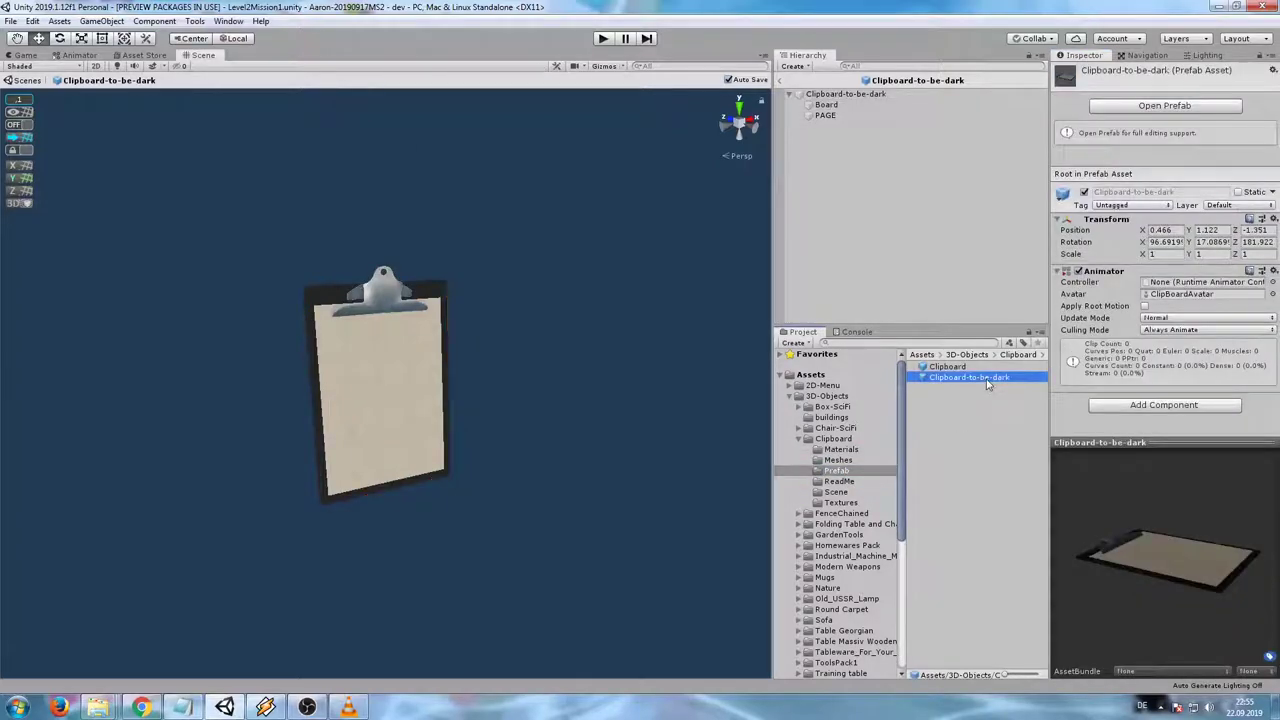
pyautogui.click(985, 378)
pyautogui.click(950, 367)
pyautogui.click(975, 378)
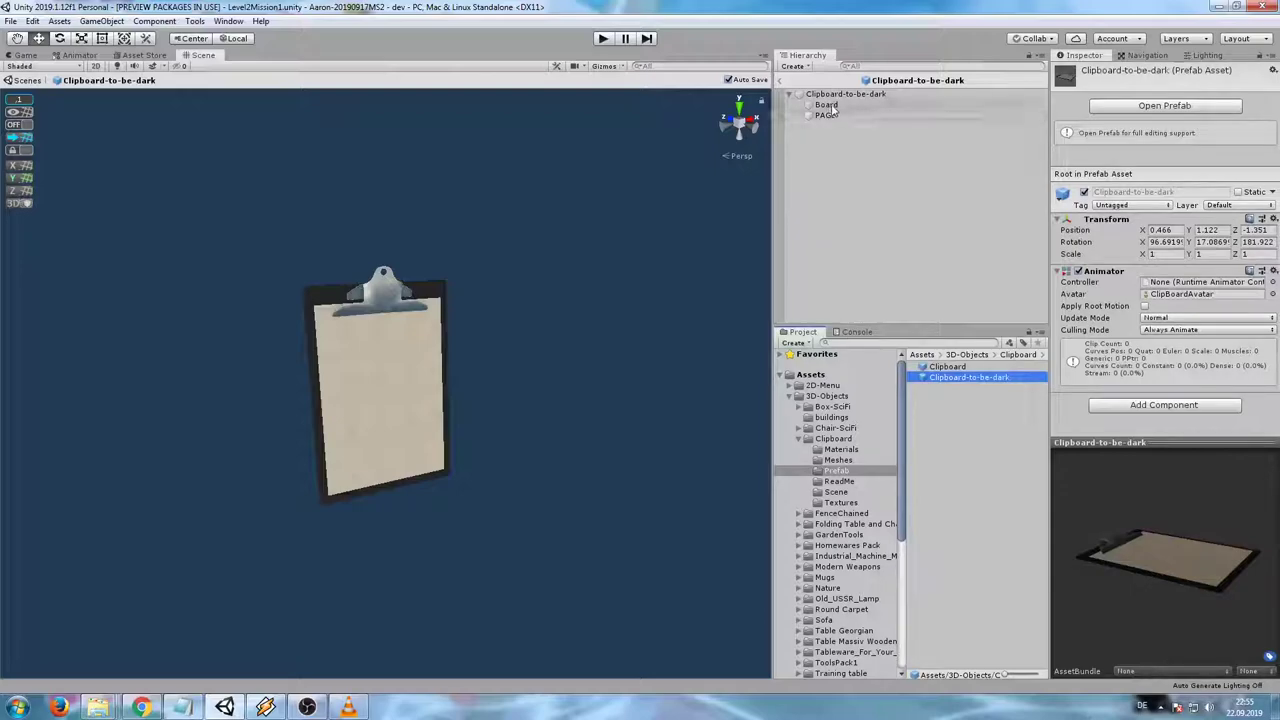
pyautogui.click(983, 105)
pyautogui.press('Down')
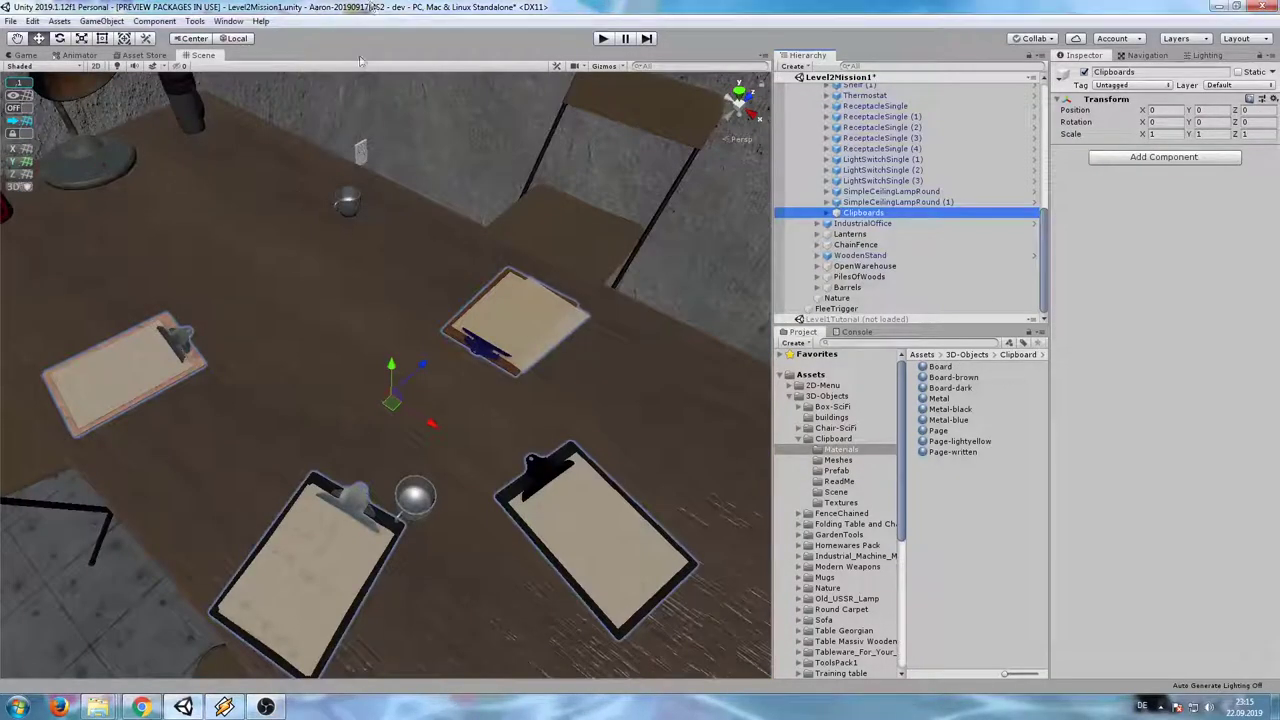
# Examine the differently coloured clipboard variants placed on the table in the Level2Mission1 scene.
pyautogui.scroll(2, 379, 508)
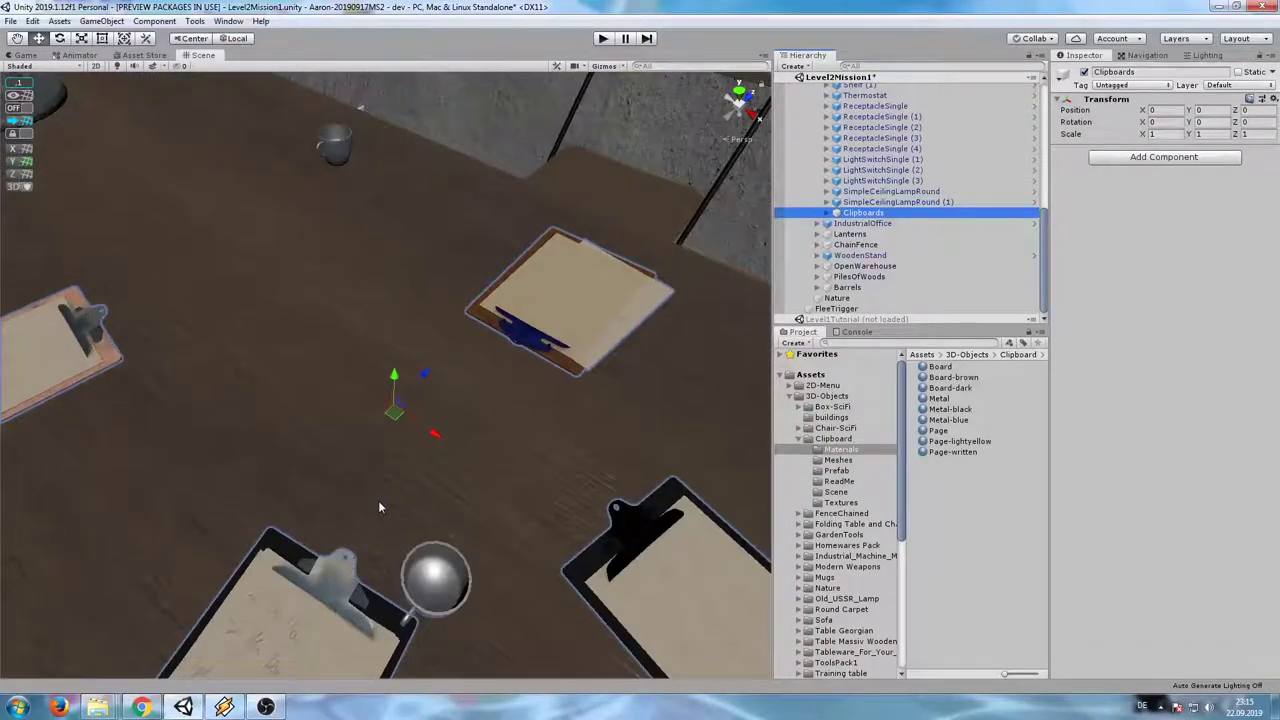
pyautogui.scroll(-3, 379, 508)
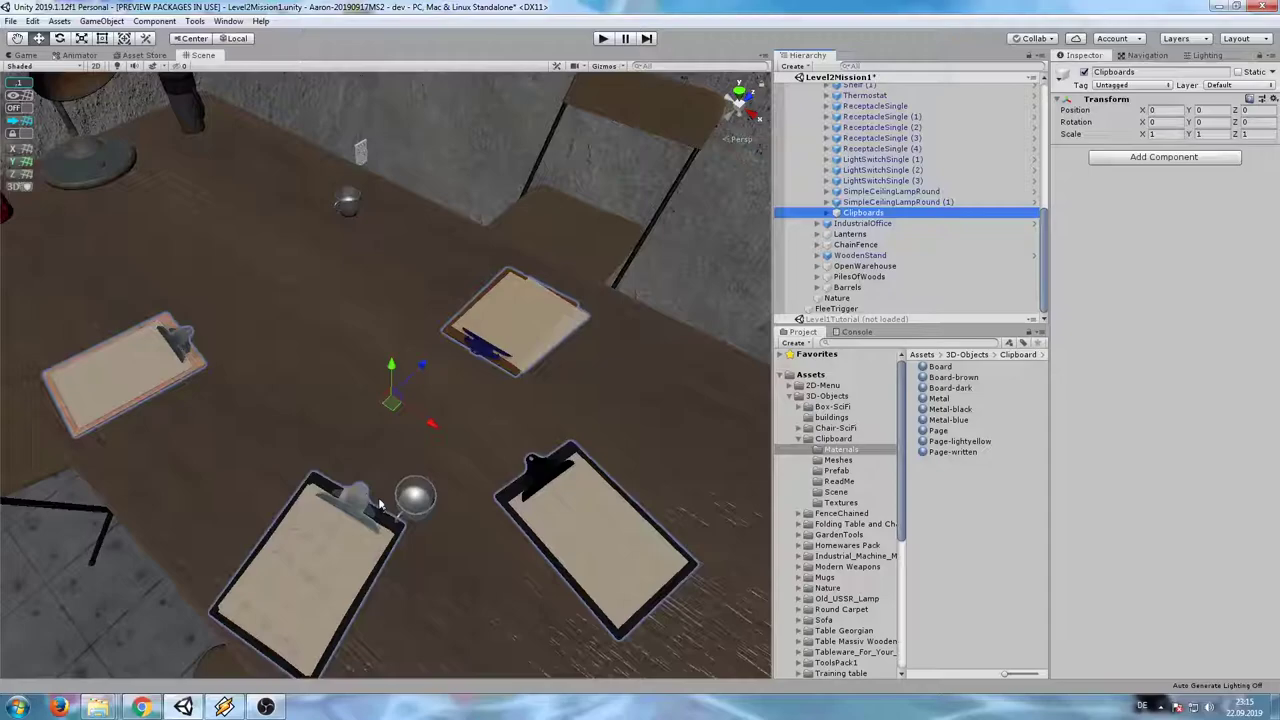
pyautogui.moveTo(381, 506); pyautogui.dragTo(443, 393, button='middle')
pyautogui.scroll(3, 443, 392)
pyautogui.scroll(-2, 441, 405)
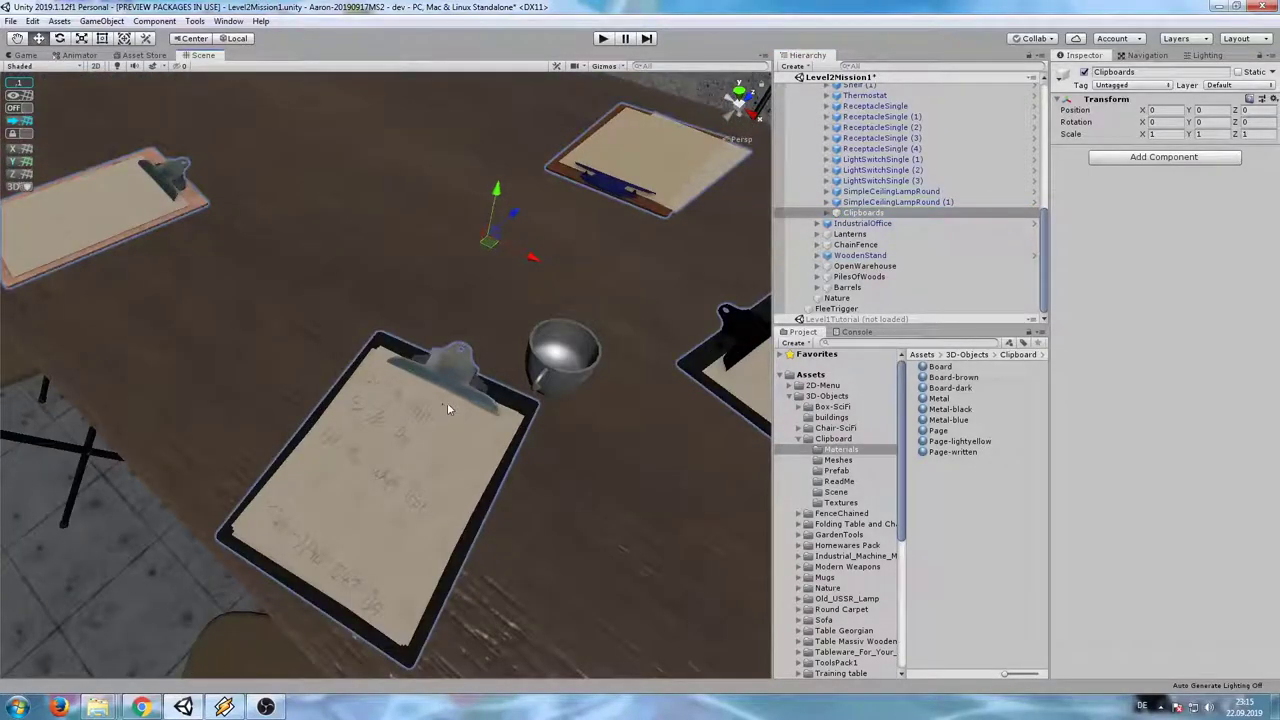
pyautogui.moveTo(186, 320); pyautogui.dragTo(1022, 477, button='middle')
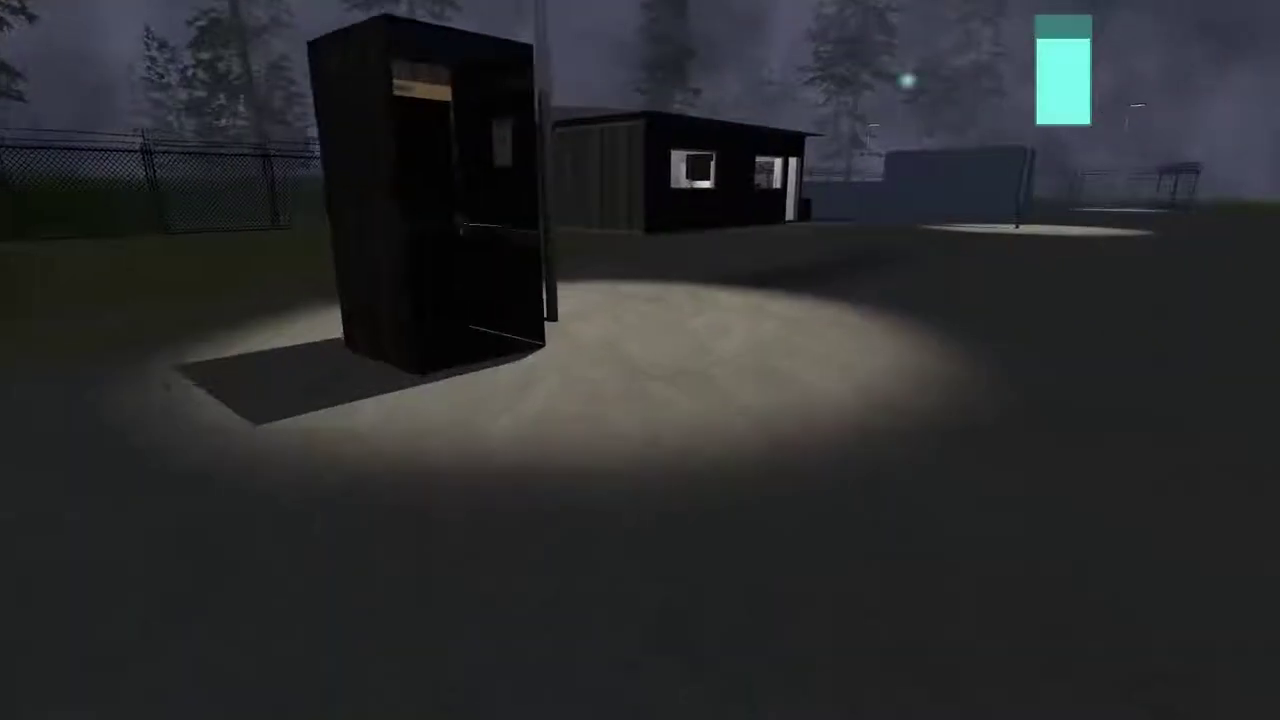
pyautogui.press('w')
pyautogui.press('w')
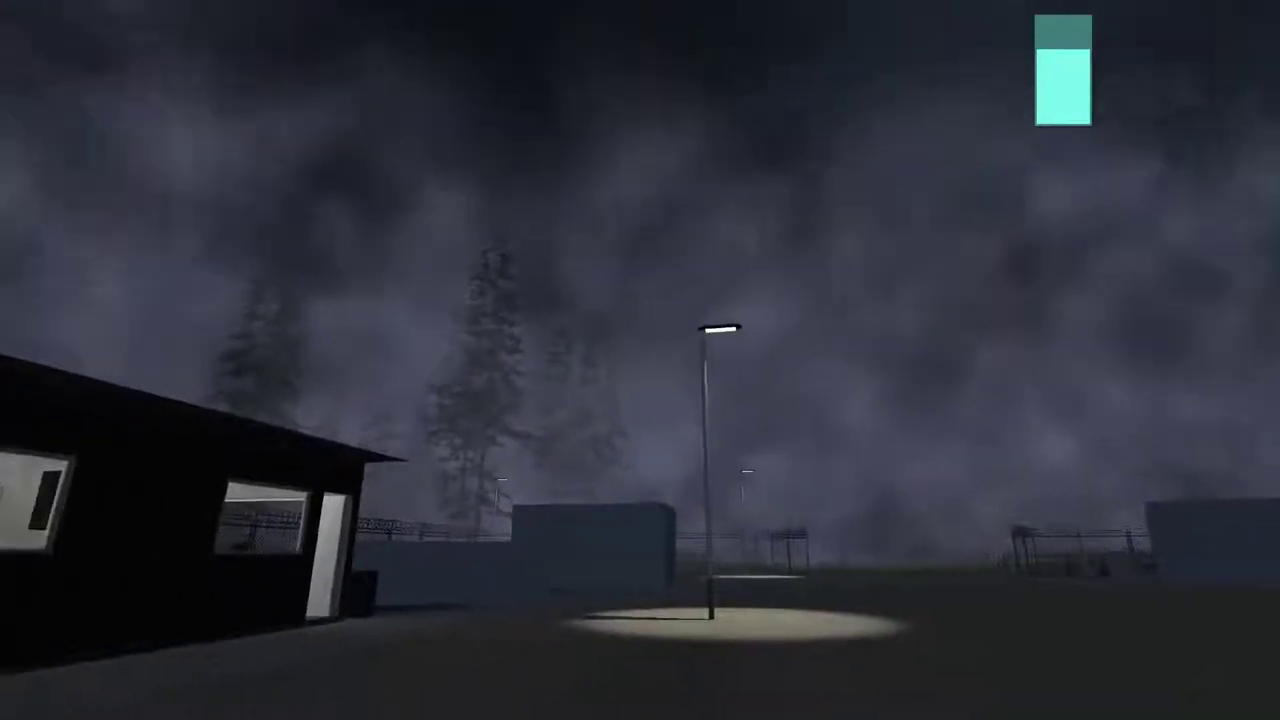
pyautogui.press('d')
pyautogui.press('s')
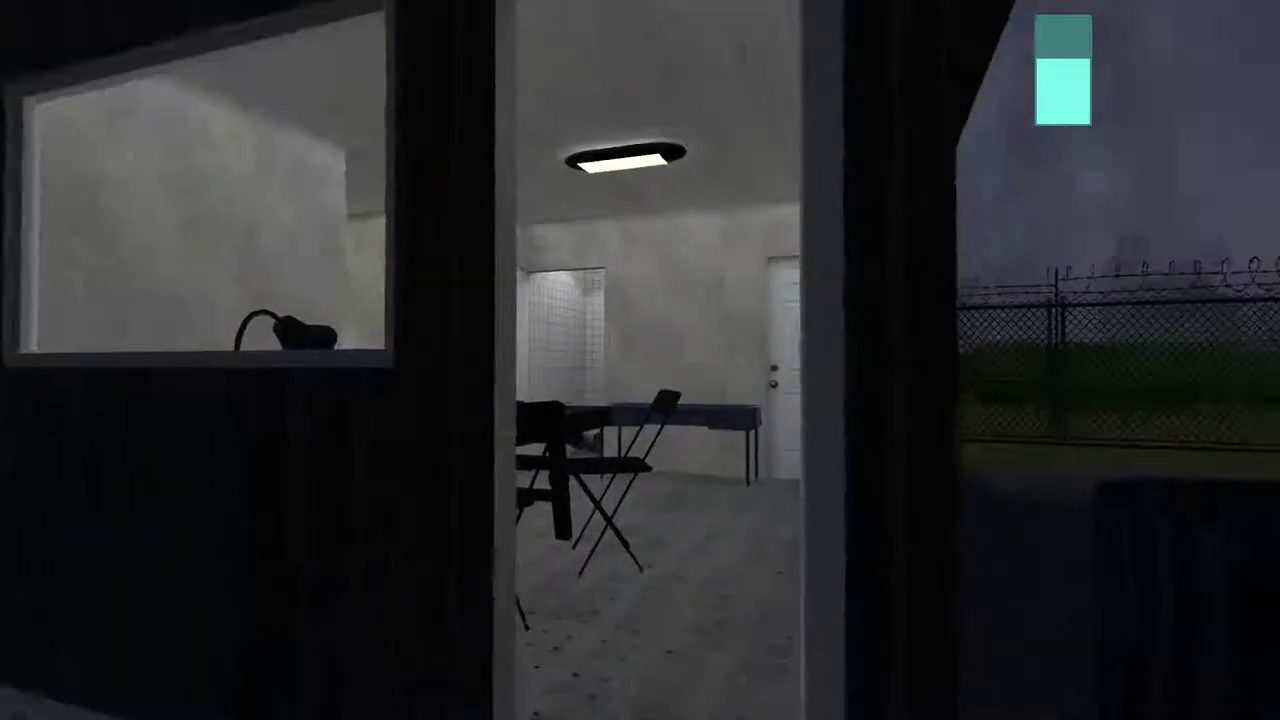
pyautogui.press('w')
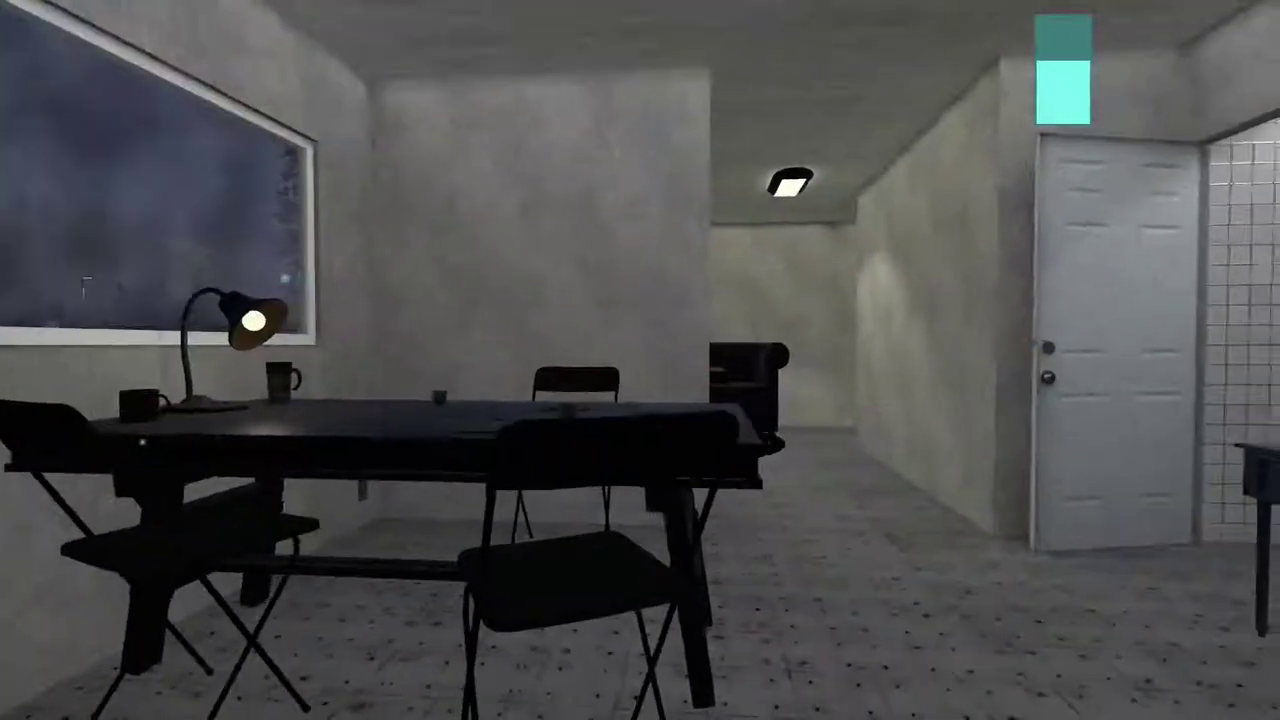
pyautogui.press('w')
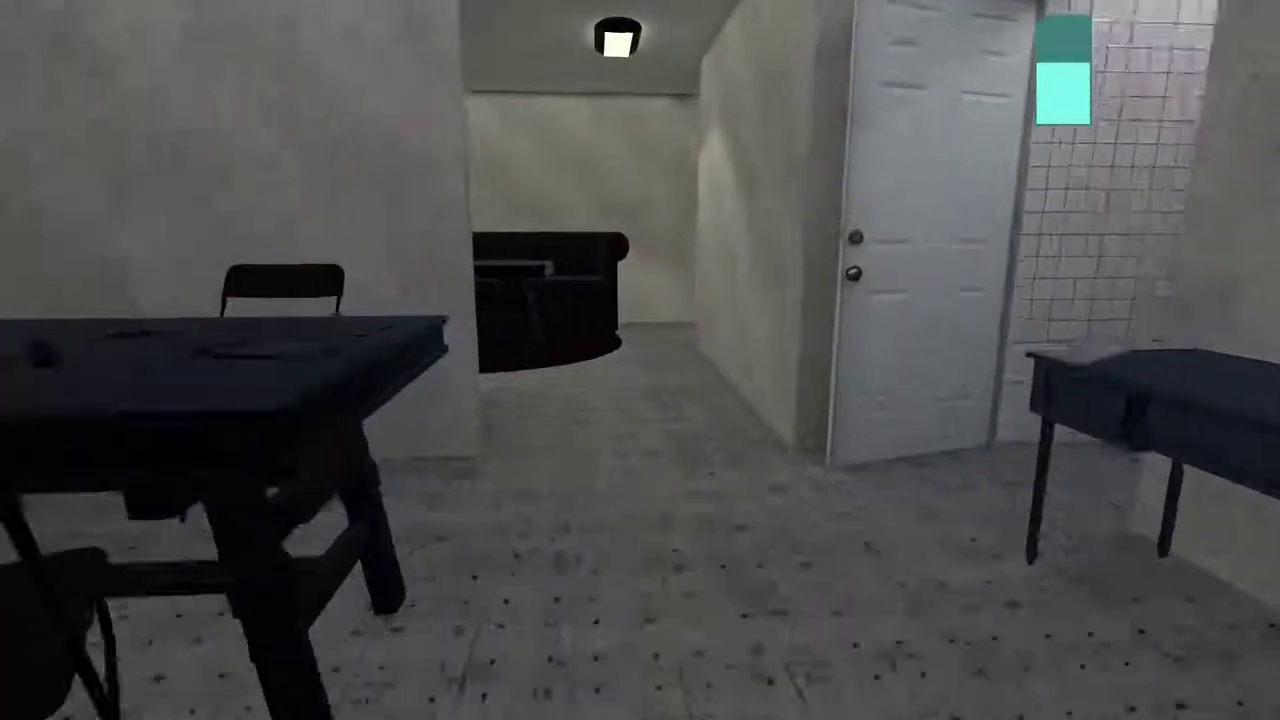
pyautogui.press('w')
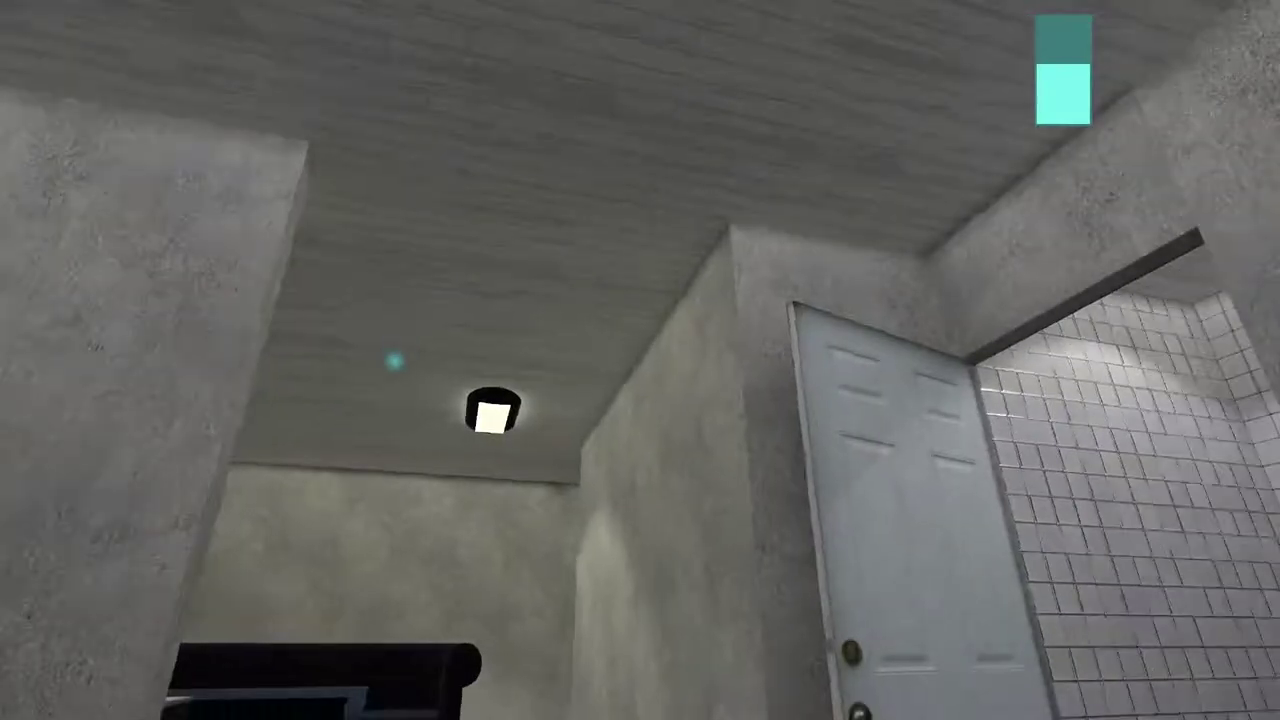
pyautogui.press('w')
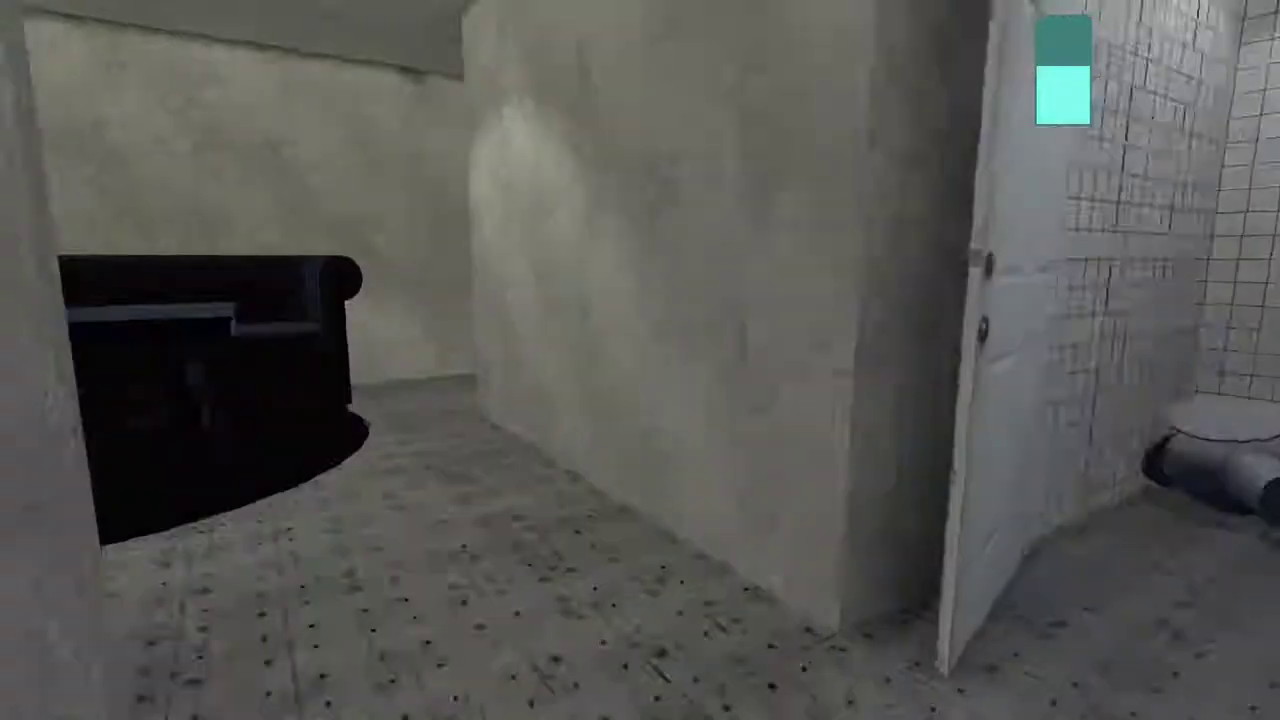
pyautogui.press('s')
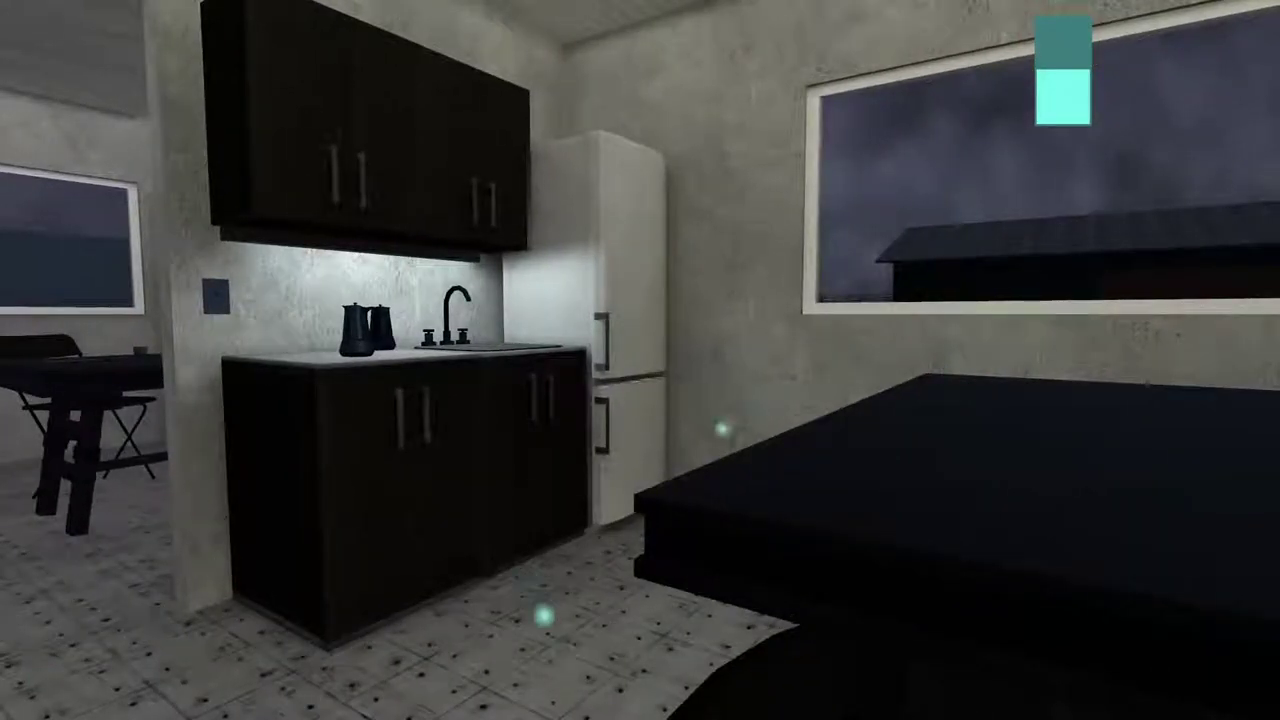
pyautogui.press('w')
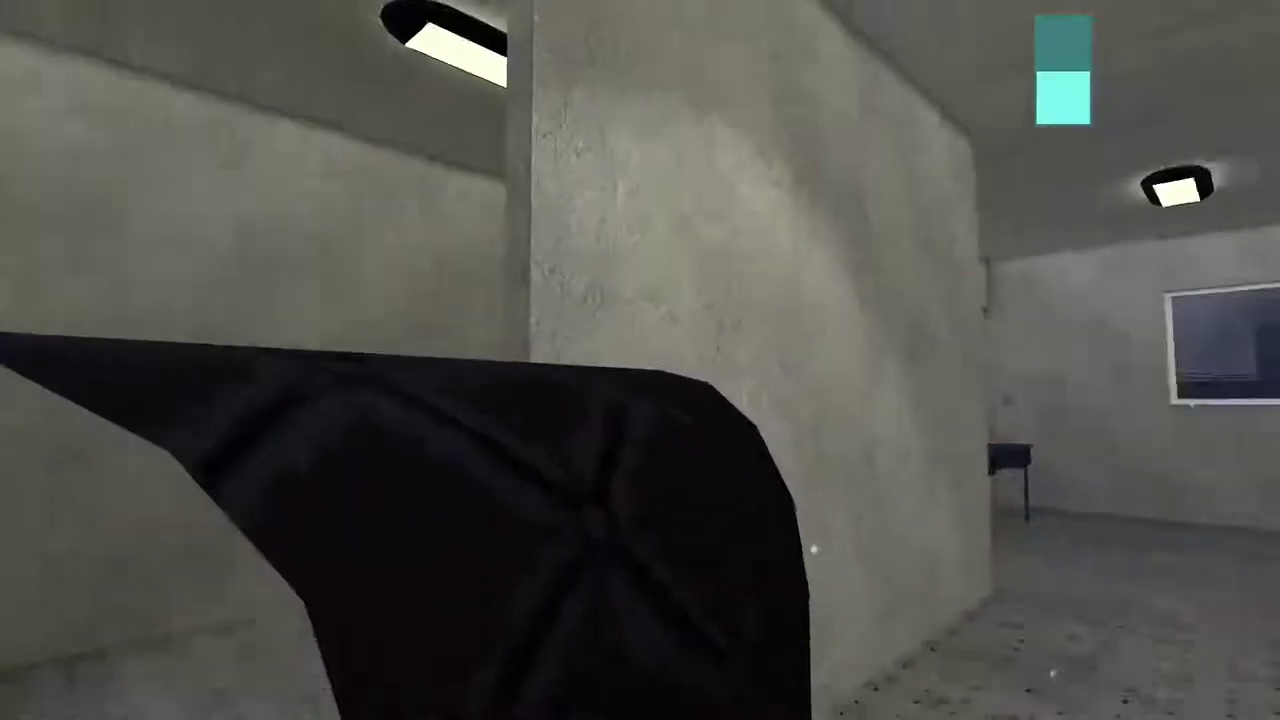
pyautogui.press('s')
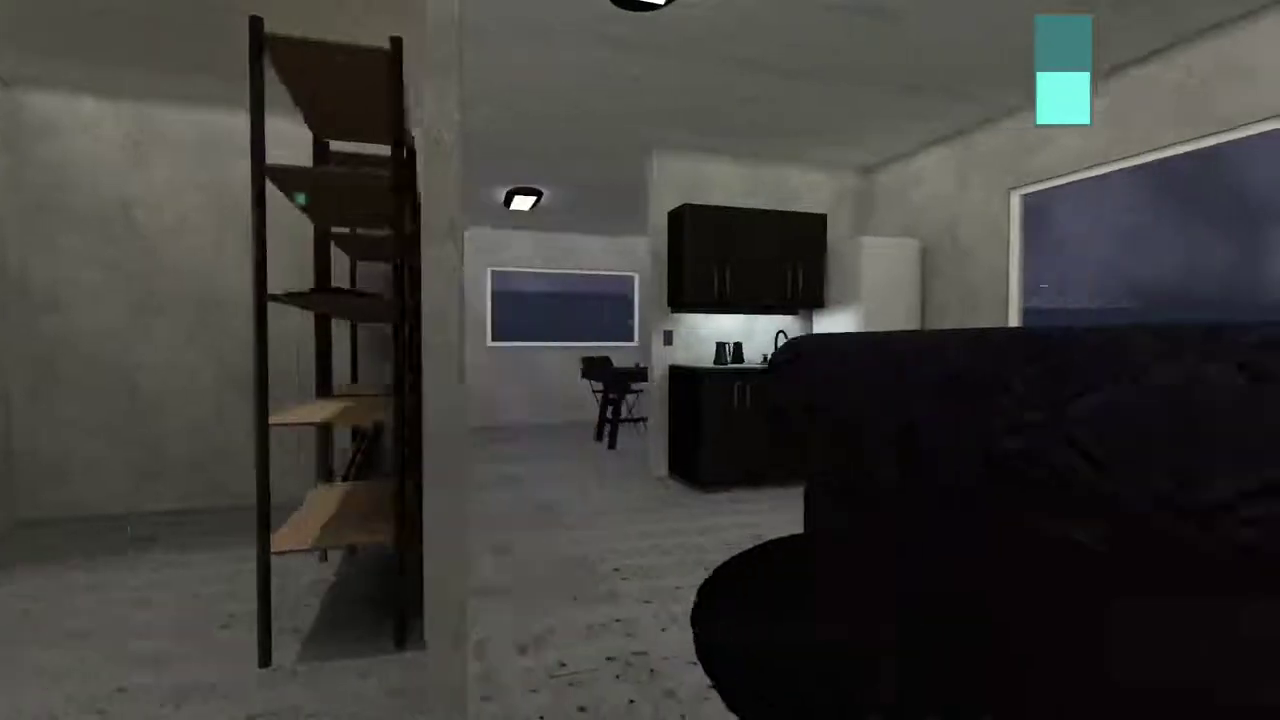
pyautogui.press('w')
pyautogui.press('w')
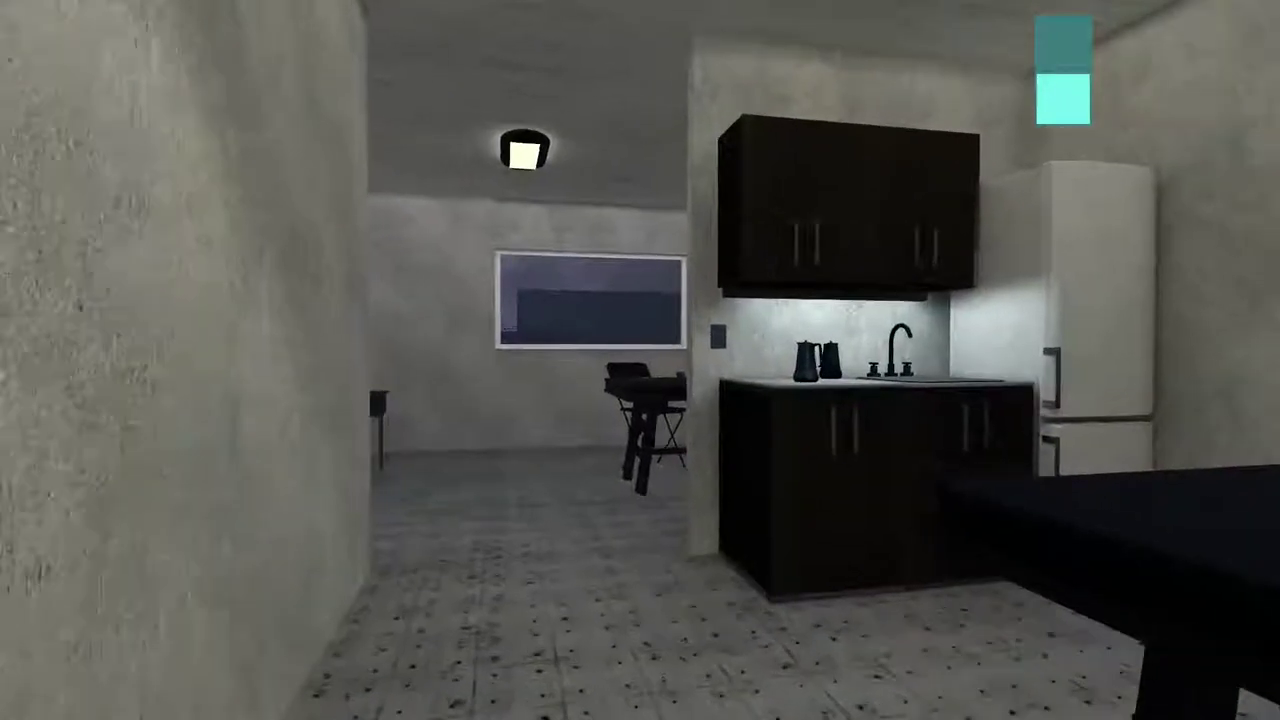
pyautogui.press('w')
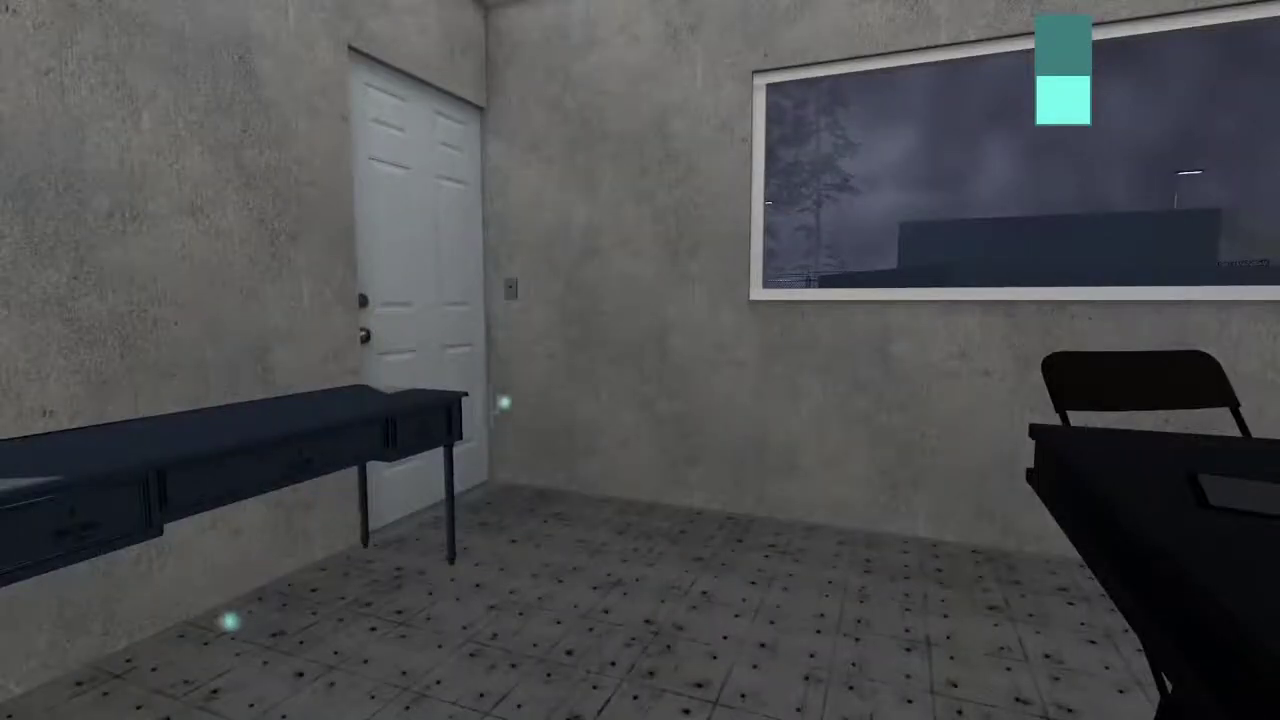
pyautogui.press('s')
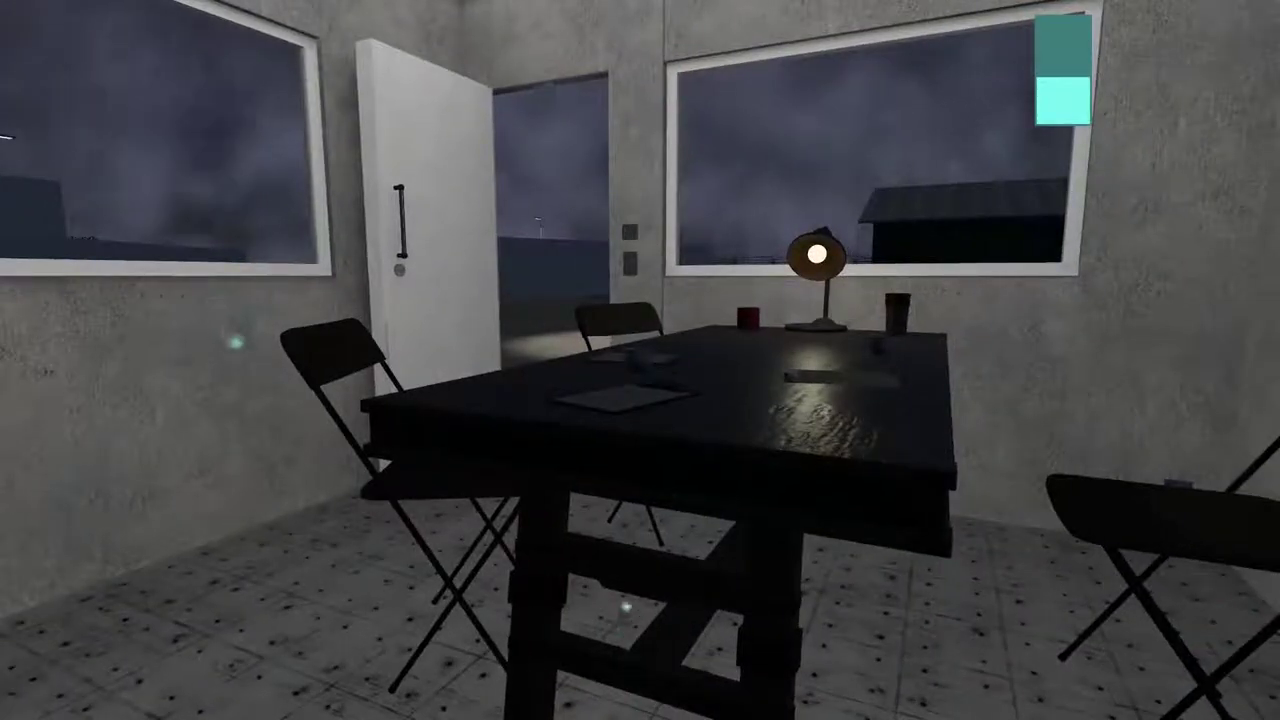